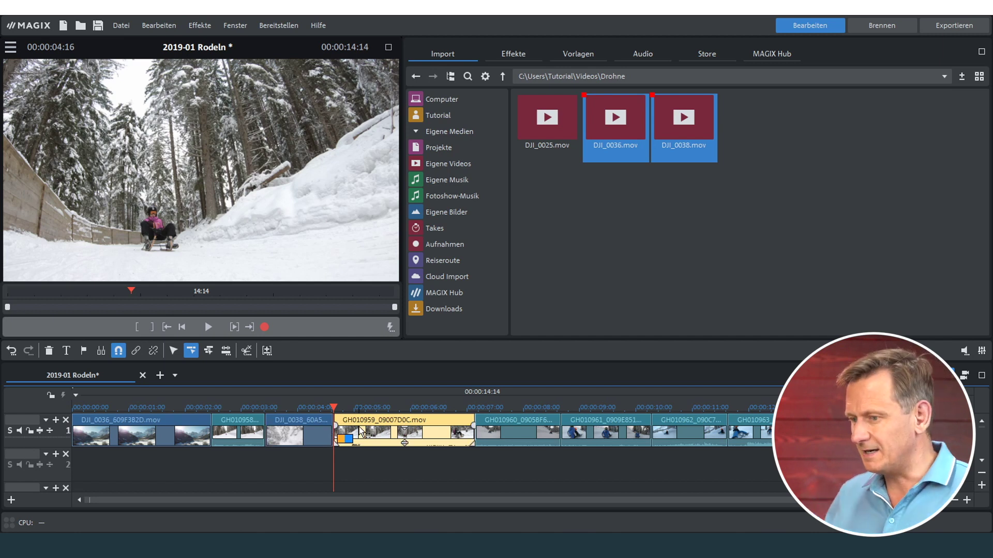
- Apply the Geschwindigkeit effect to the last clip, GH010963, with a factor of 0.5
{"action": "left_click", "coordinate": [746, 436]}
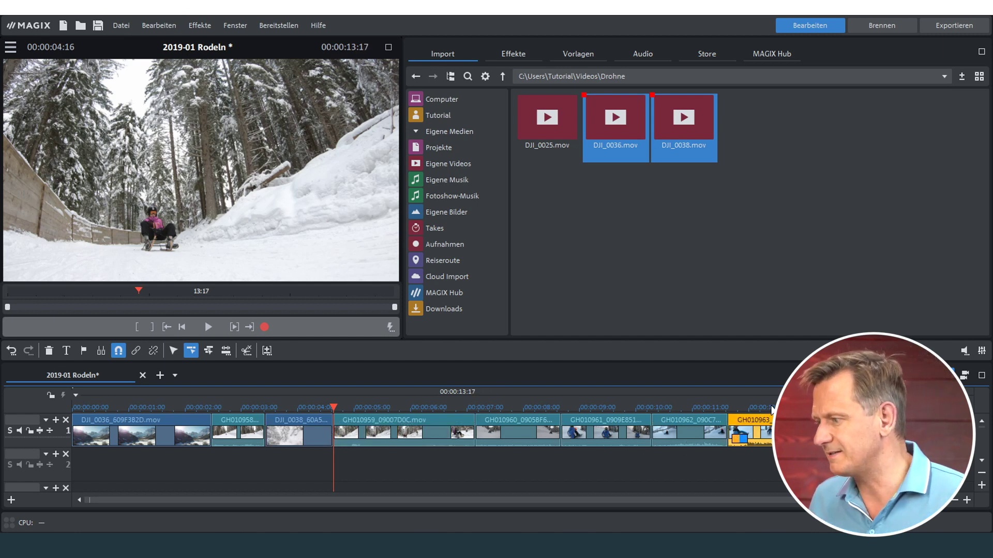
{"action": "left_click", "coordinate": [773, 408]}
{"action": "scroll", "coordinate": [769, 441], "scroll_direction": "up", "scroll_amount": 2}
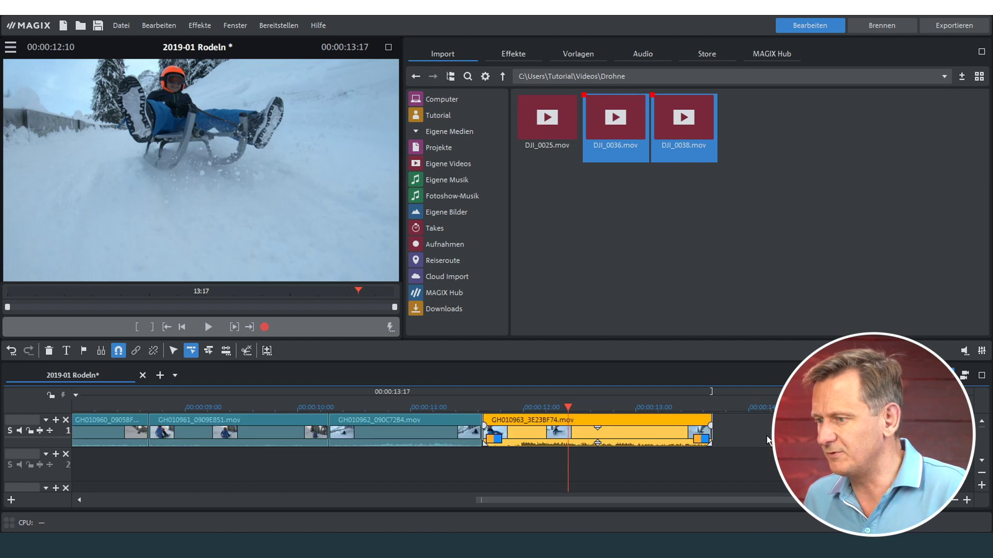
{"action": "scroll", "coordinate": [766, 436], "scroll_direction": "up", "scroll_amount": 2}
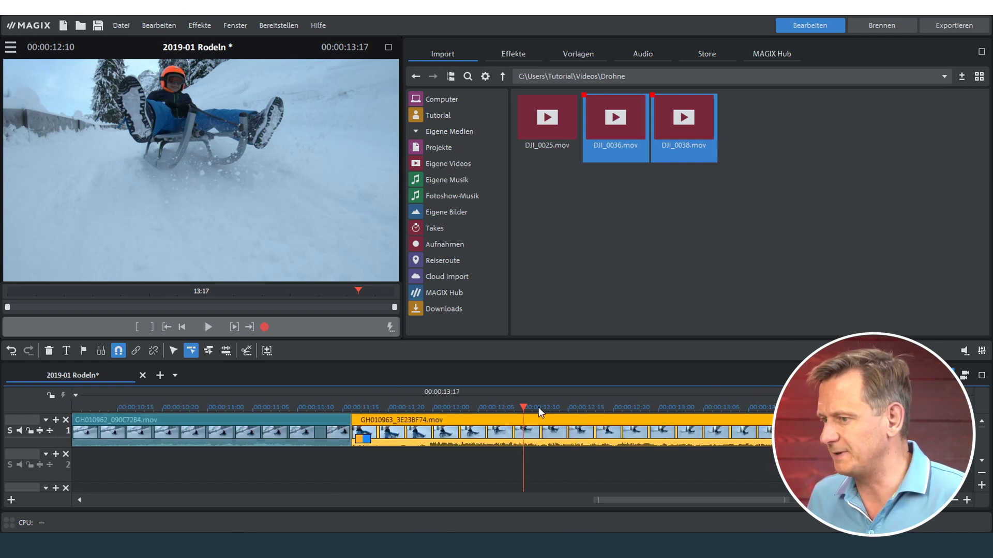
{"action": "mouse_move", "coordinate": [523, 407]}
{"action": "left_mouse_down"}
{"action": "mouse_move", "coordinate": [546, 408]}
{"action": "mouse_move", "coordinate": [532, 408]}
{"action": "left_mouse_up"}
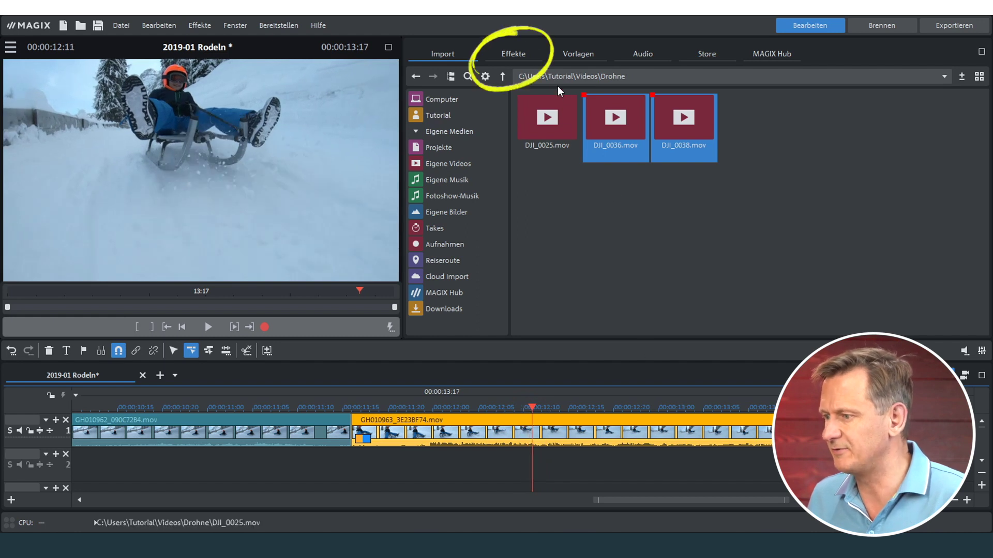
{"action": "left_click", "coordinate": [514, 54]}
{"action": "type", "text": "Gesch"}
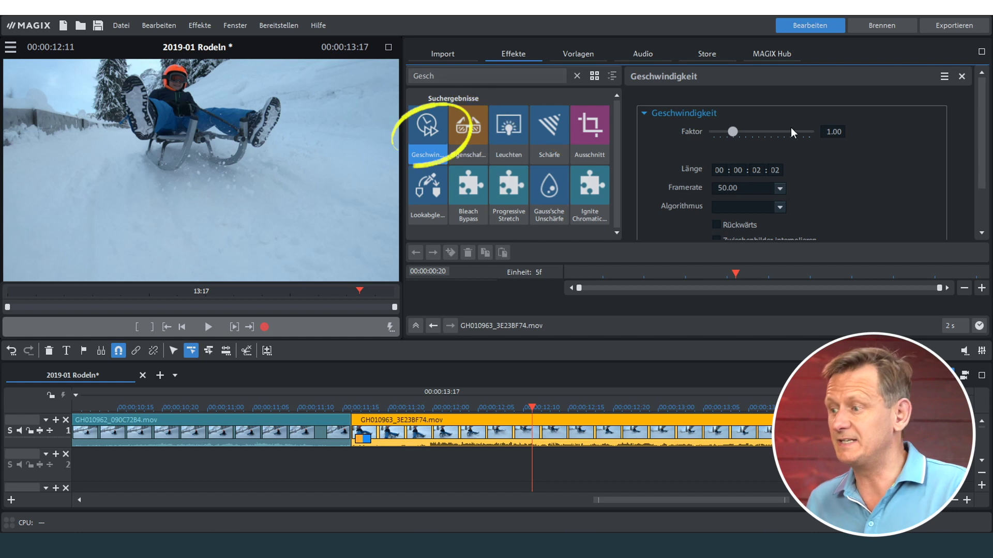
{"action": "double_click", "coordinate": [830, 132]}
{"action": "type", "text": "0,5"}
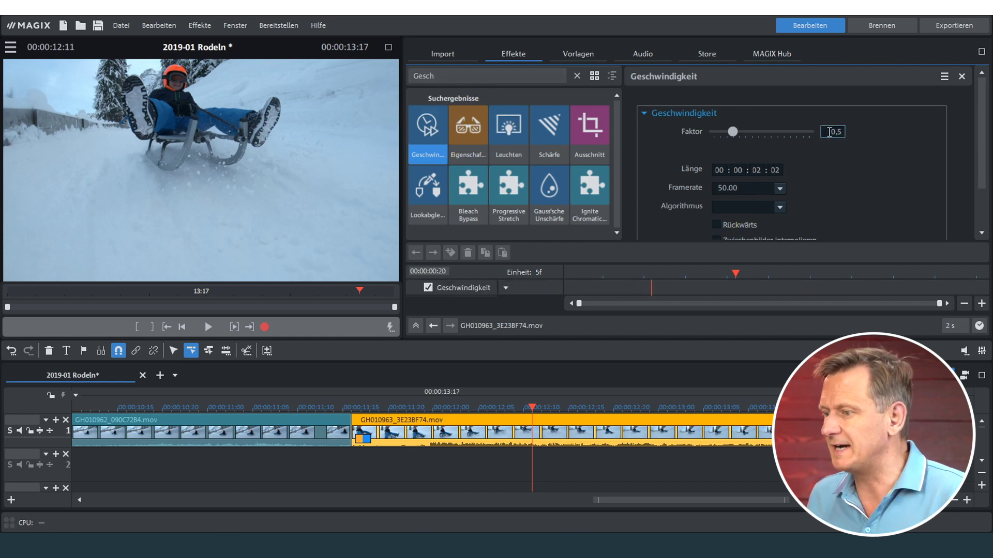
{"action": "key", "text": "Return"}
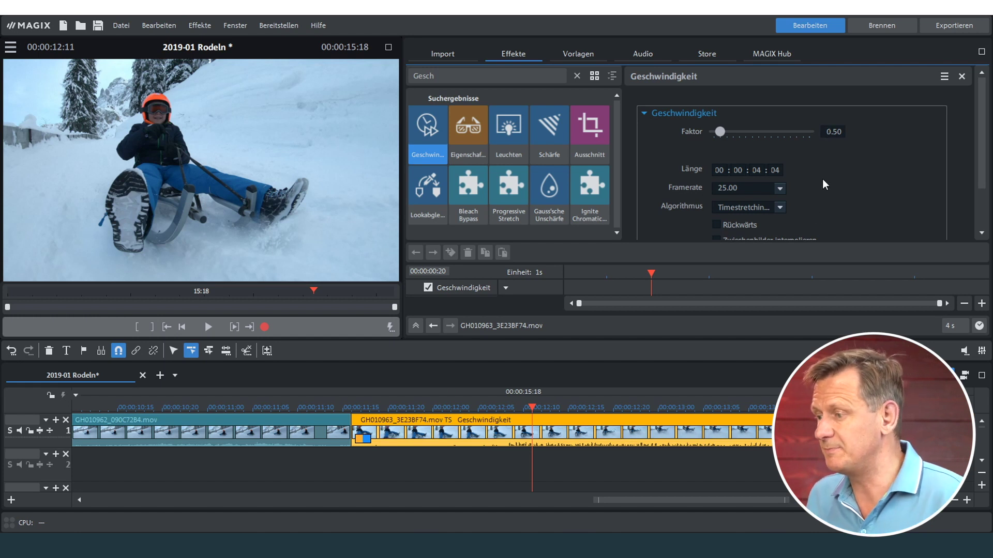
- Set a speed keyframe on the last clip at 00:00:12:19 with the slow-motion factor of 0.5
{"action": "left_click_drag", "start_coordinate": [699, 501], "coordinate": [762, 501]}
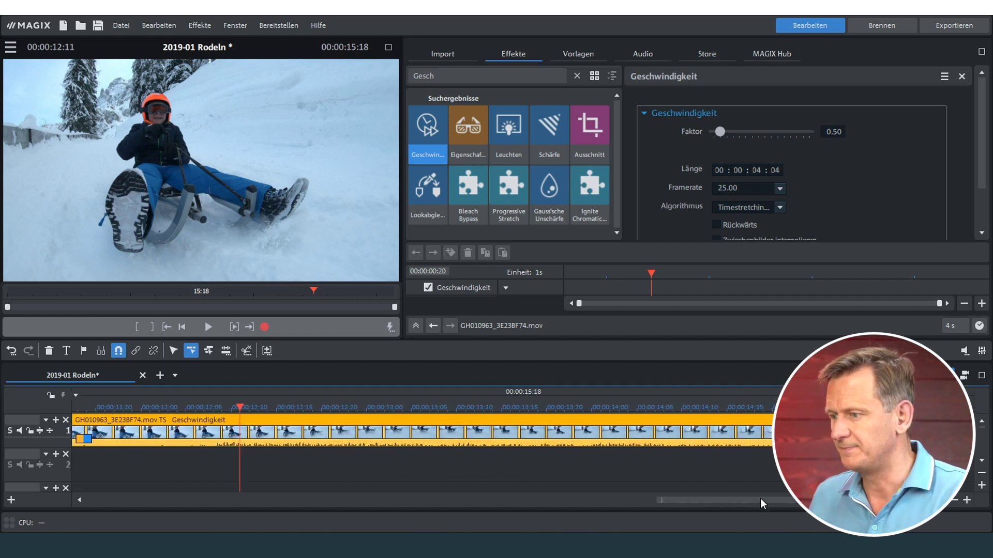
{"action": "scroll", "coordinate": [690, 452], "scroll_direction": "down", "scroll_amount": 2}
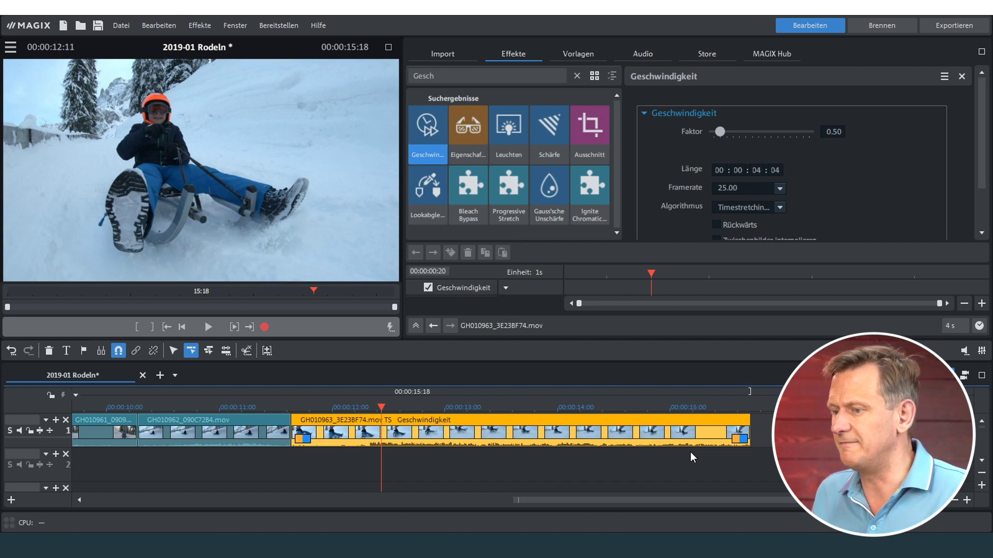
{"action": "left_click_drag", "start_coordinate": [385, 406], "coordinate": [418, 407]}
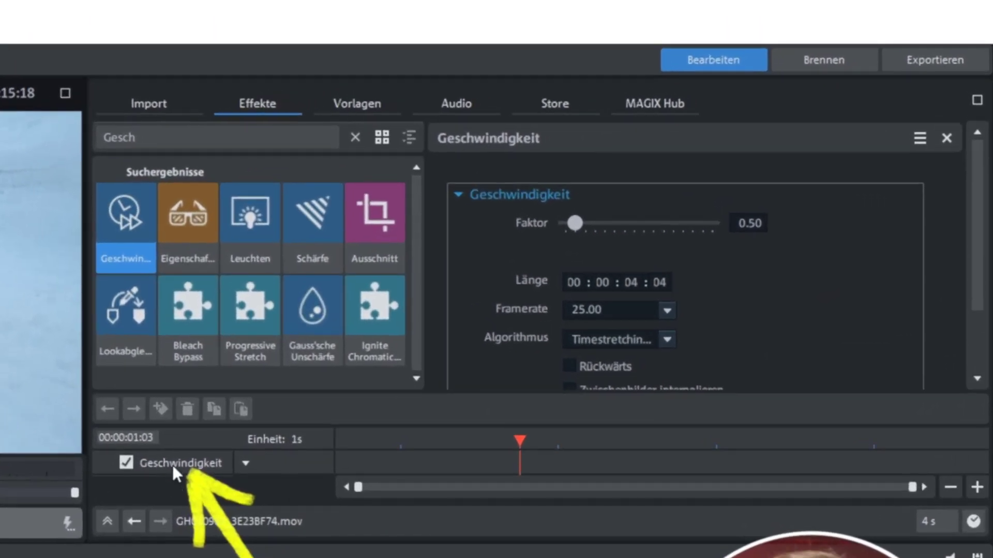
{"action": "left_click", "coordinate": [407, 319]}
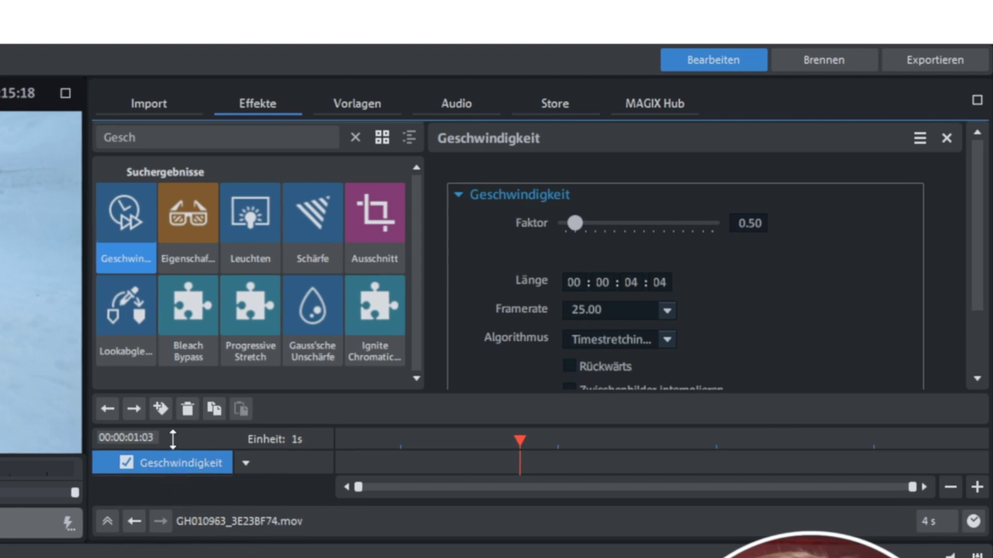
{"action": "left_click", "coordinate": [162, 409]}
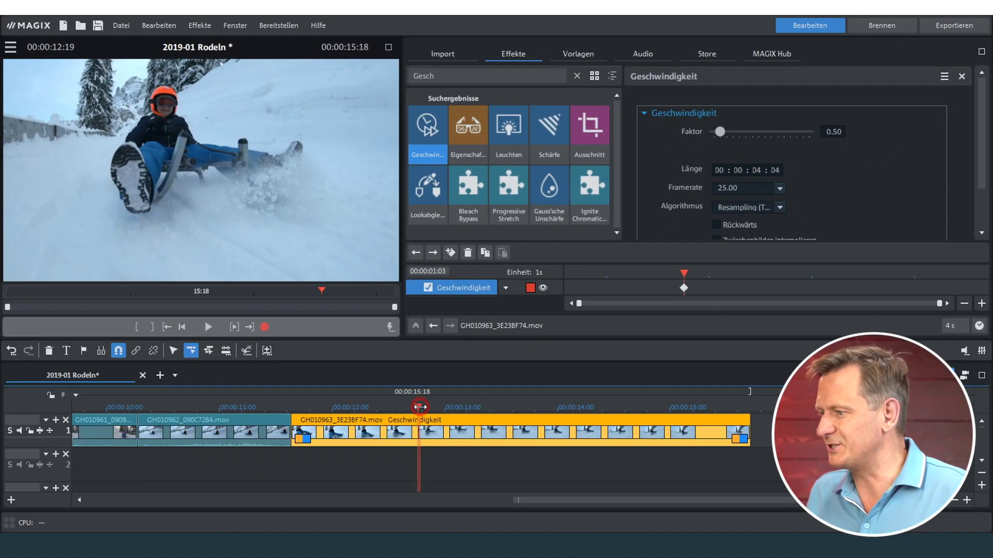
- Set the speed factor to 1 at 00:00:12:15, shortly before the slow-motion keyframe
{"action": "left_click_drag", "start_coordinate": [242, 544], "coordinate": [219, 544]}
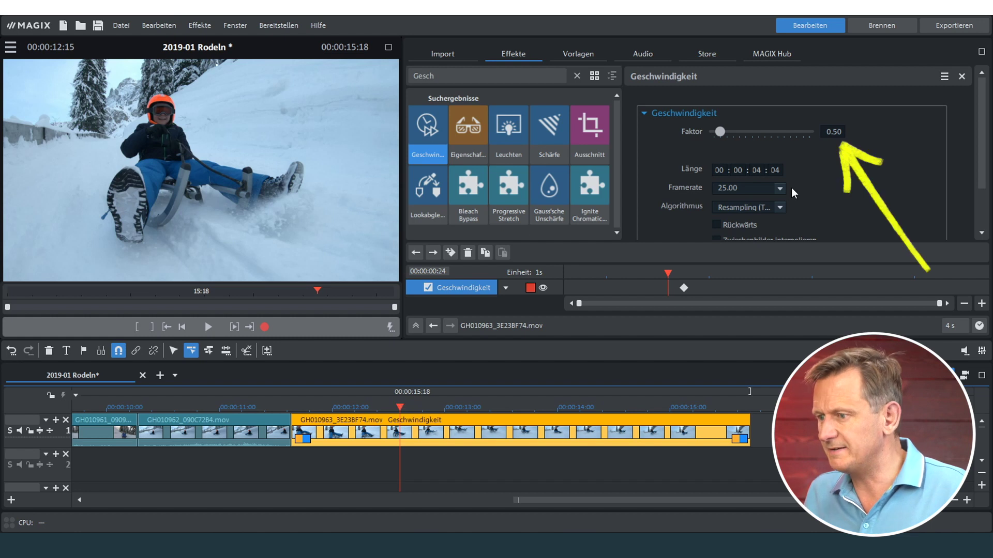
{"action": "left_click", "coordinate": [828, 133]}
{"action": "type", "text": "1"}
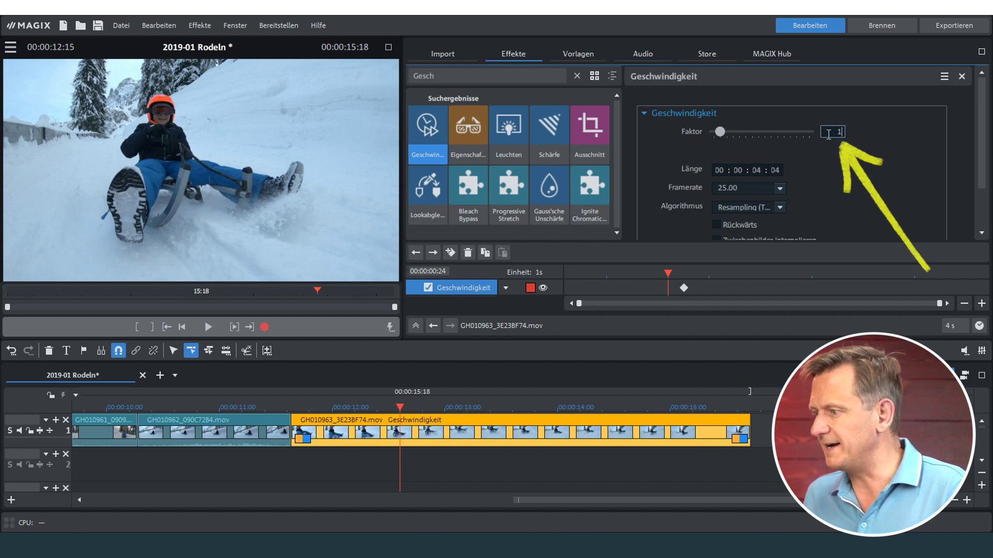
{"action": "key", "text": "Return"}
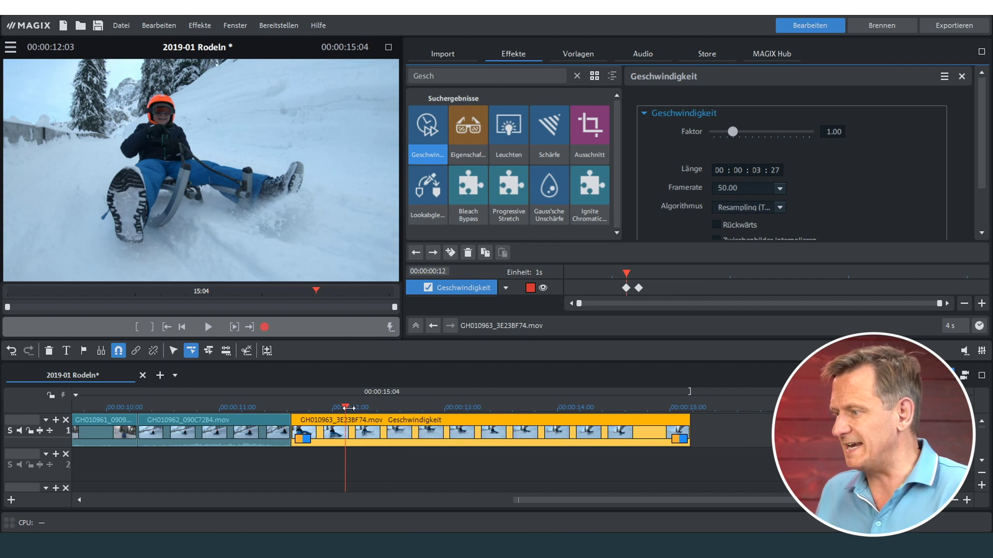
- Add a speed keyframe at 00:00:13:00 to hold the 0.50 factor until that point
{"action": "left_click_drag", "start_coordinate": [349, 408], "coordinate": [443, 404]}
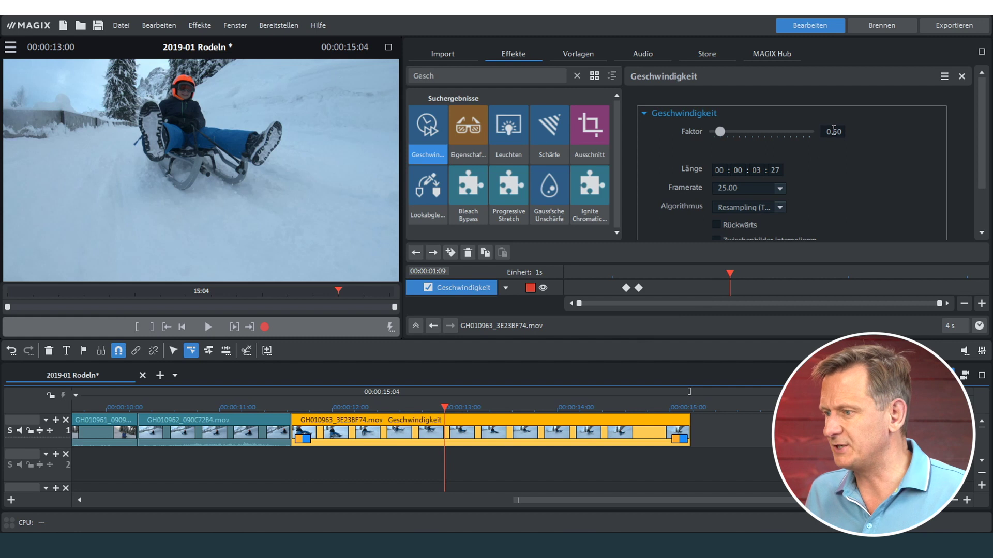
{"action": "left_click", "coordinate": [834, 131]}
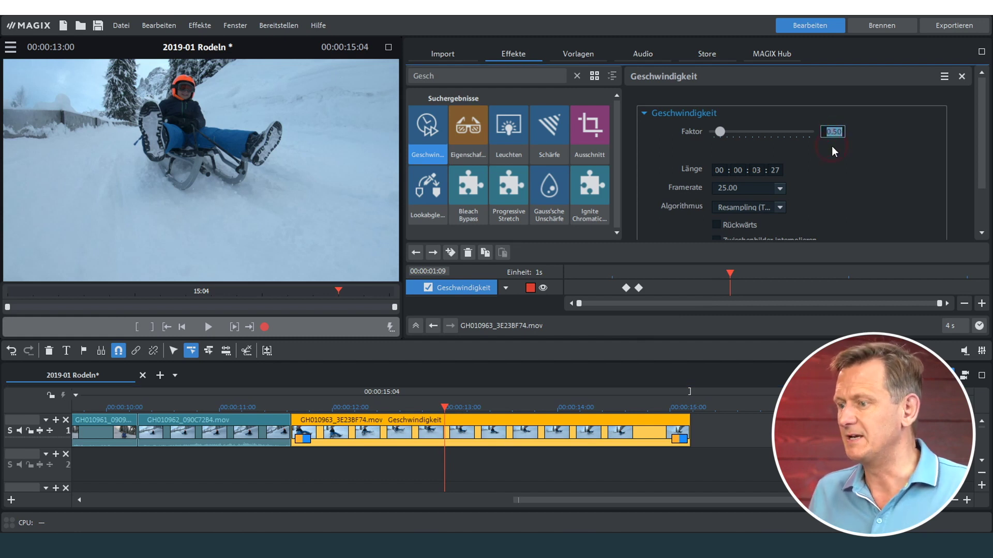
{"action": "left_click", "coordinate": [450, 253]}
- Set the speed factor back to 1 at 00:00:13:06, shortly after the end of the slow motion
{"action": "left_click_drag", "start_coordinate": [445, 407], "coordinate": [473, 407]}
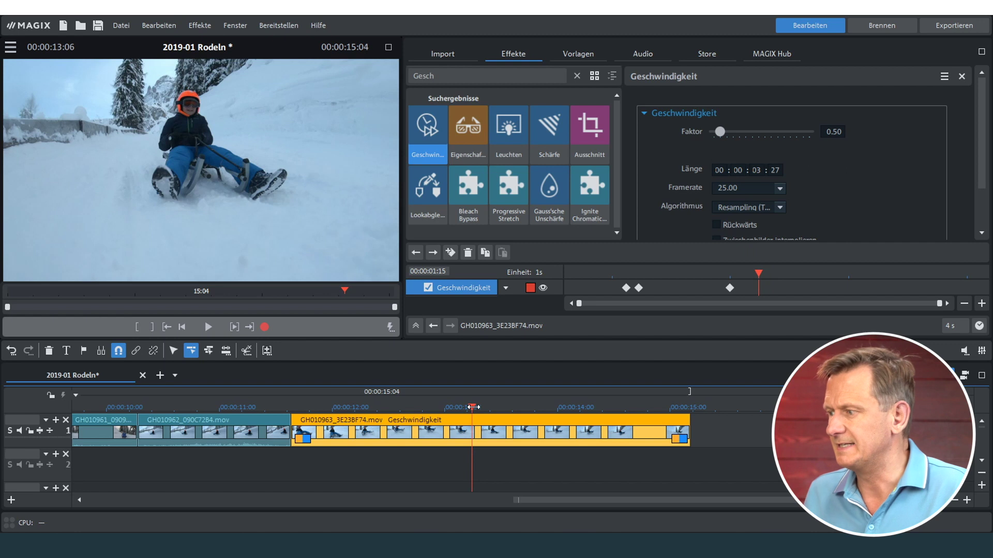
{"action": "left_click", "coordinate": [829, 132]}
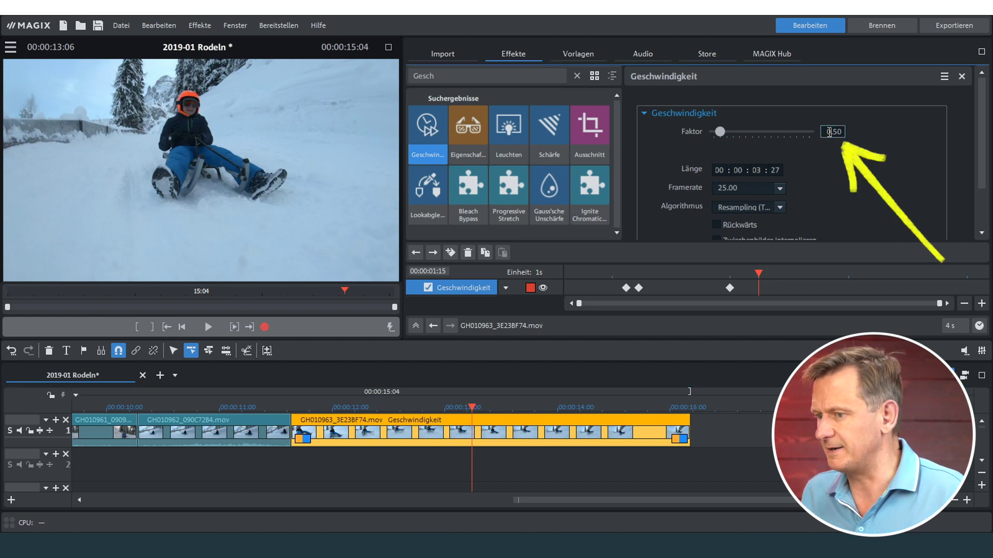
{"action": "double_click", "coordinate": [830, 132]}
{"action": "type", "text": "1"}
{"action": "key", "text": "Return"}
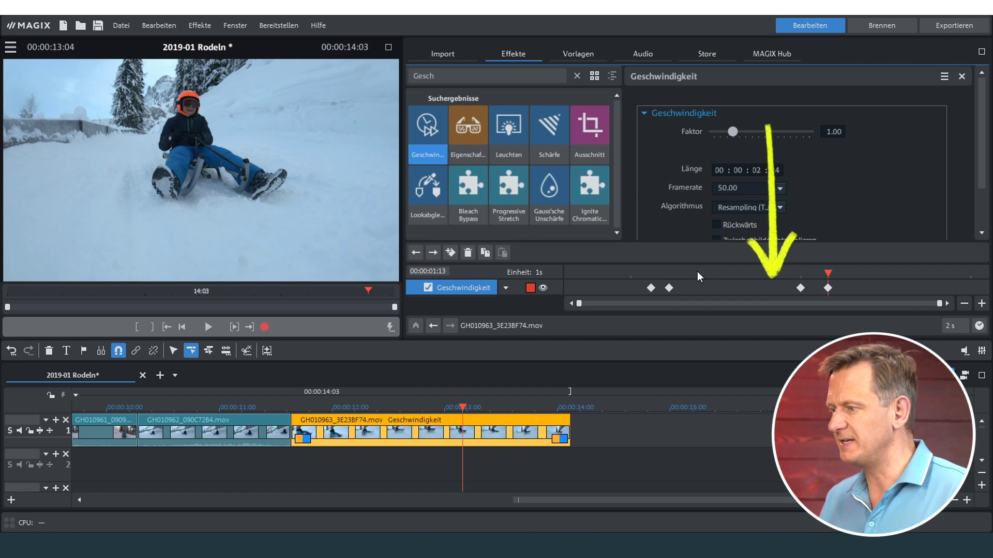
- Move the two inner speed keyframes slightly towards each other to lengthen the speed transitions
{"action": "left_click", "coordinate": [670, 288]}
{"action": "left_click_drag", "start_coordinate": [669, 288], "coordinate": [684, 287]}
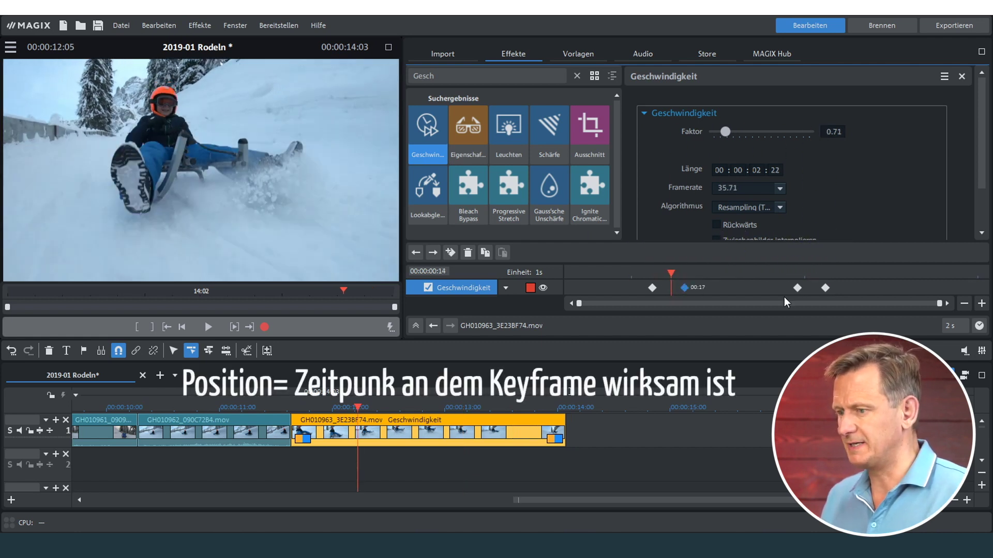
{"action": "left_click_drag", "start_coordinate": [798, 288], "coordinate": [784, 287]}
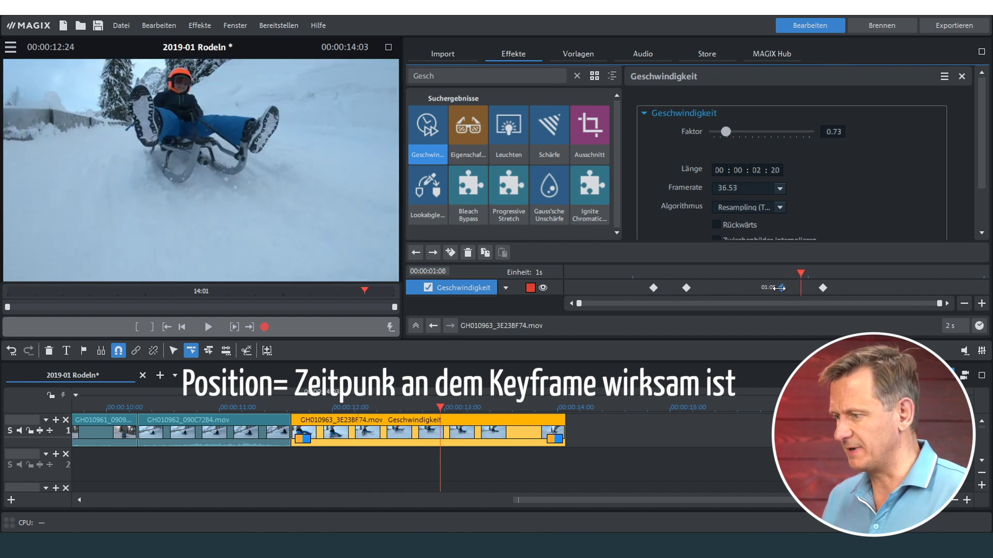
{"action": "left_click", "coordinate": [687, 287]}
- Play the last clip from its beginning to check the speed ramp
{"action": "left_click_drag", "start_coordinate": [366, 407], "coordinate": [293, 406]}
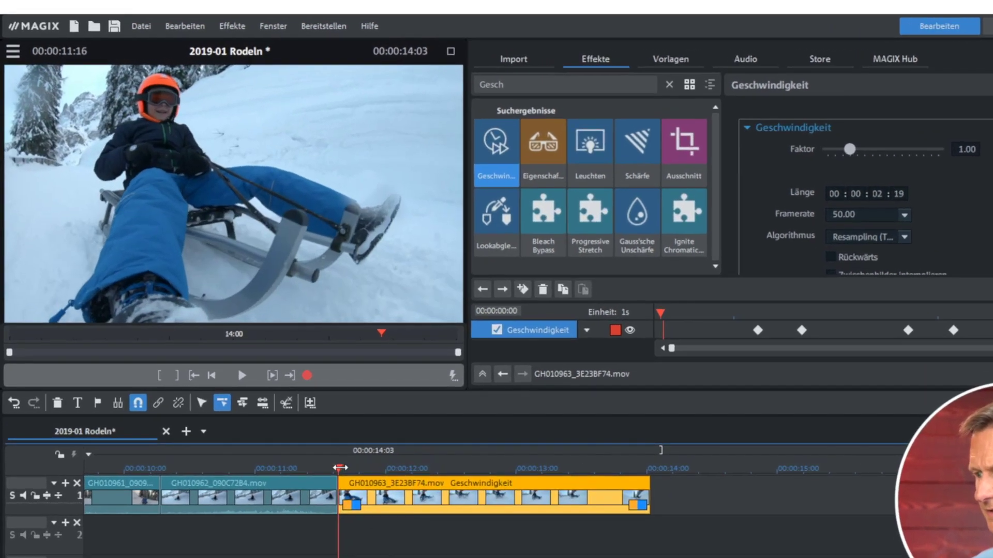
{"action": "key", "text": "space"}
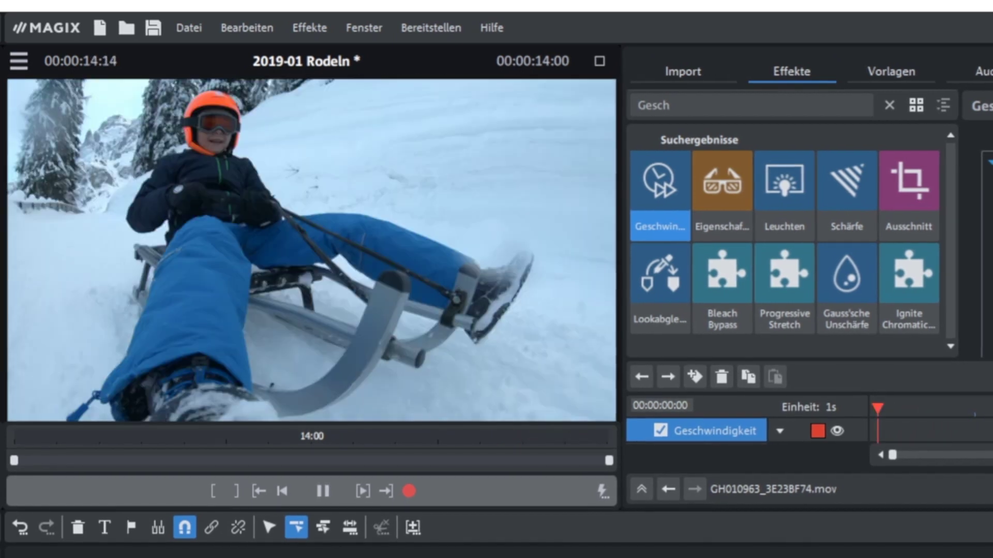
{"action": "key", "text": "space"}
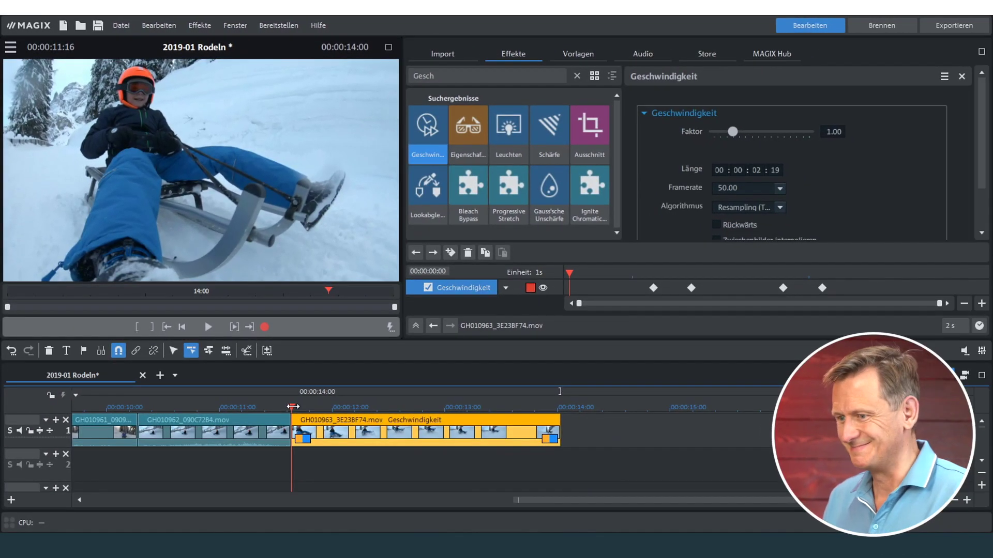
- Place From_Ashes_PALA_instrumental.wav from Eigene Musik at the start of track 2, copying the file into the project folder
{"action": "scroll", "coordinate": [386, 465], "scroll_direction": "down", "scroll_amount": 3}
{"action": "left_click_drag", "start_coordinate": [381, 501], "coordinate": [155, 500]}
{"action": "left_click", "coordinate": [443, 55]}
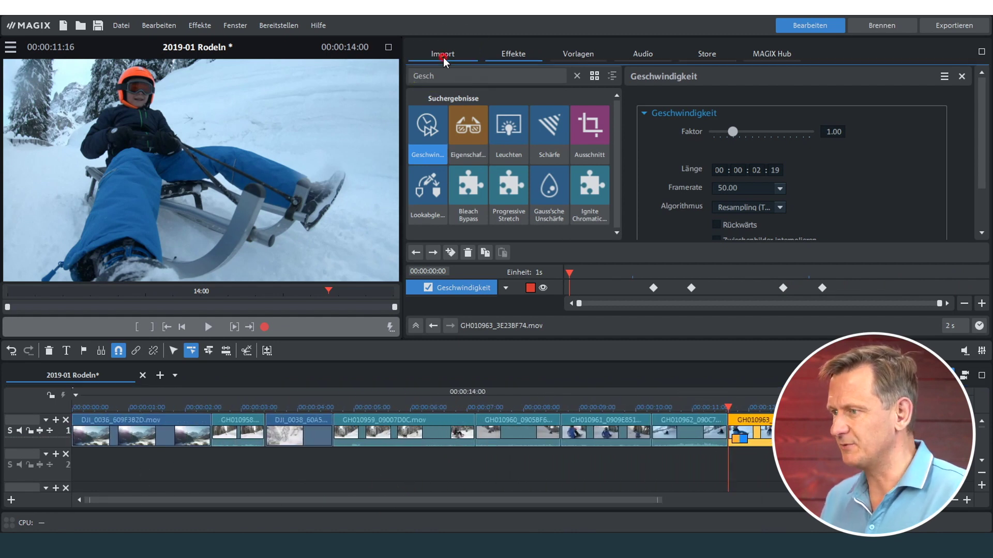
{"action": "left_click", "coordinate": [449, 180]}
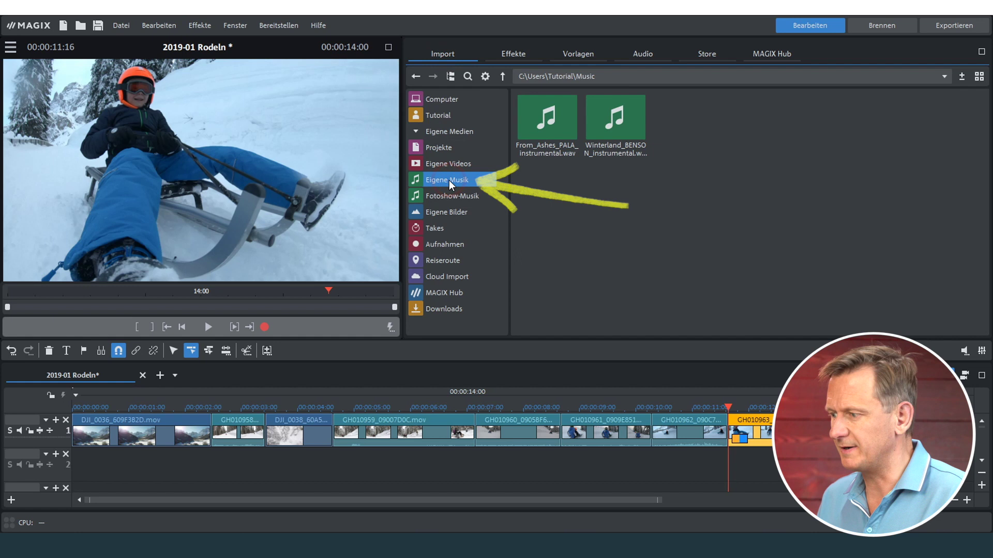
{"action": "left_click", "coordinate": [519, 153]}
{"action": "left_click_drag", "start_coordinate": [492, 238], "coordinate": [114, 464]}
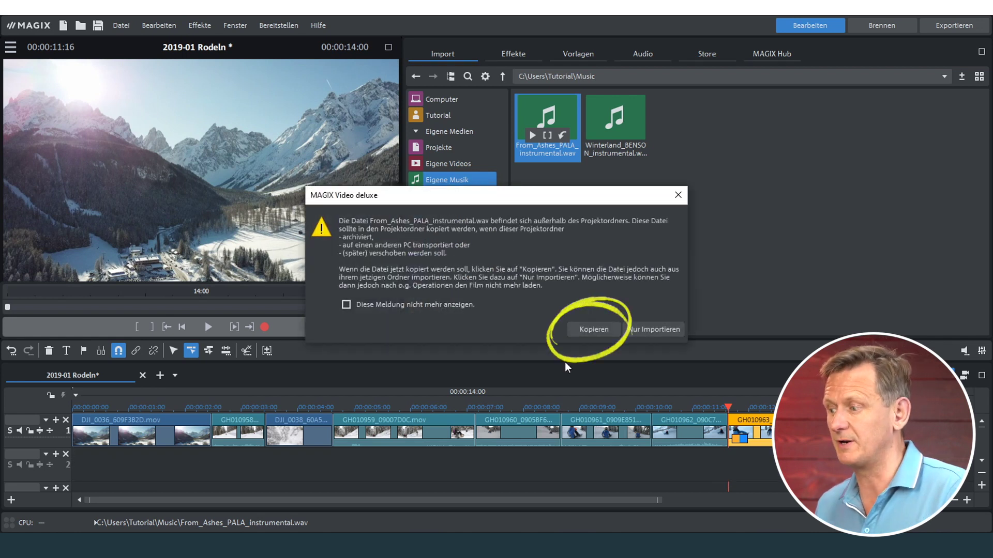
{"action": "left_click", "coordinate": [591, 330]}
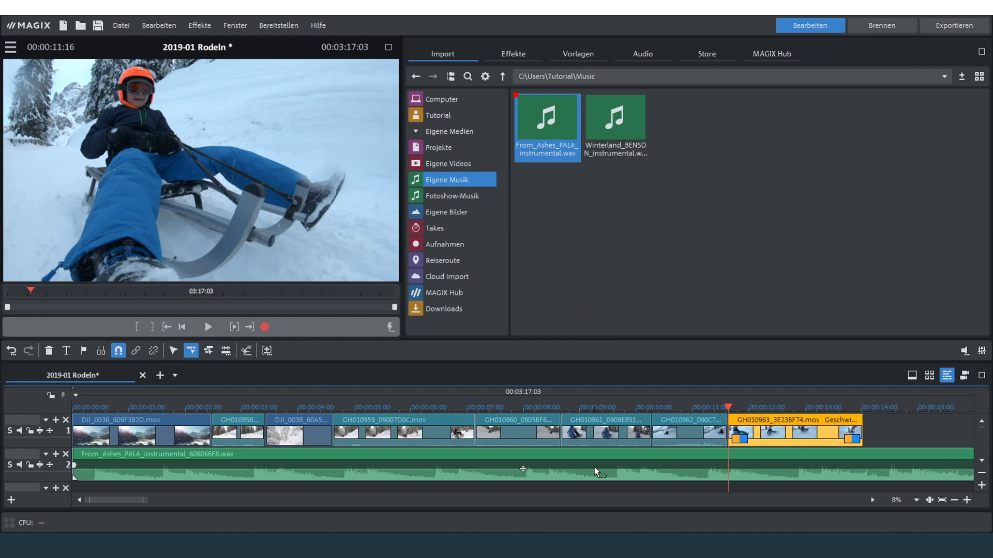
- Trim the music on track 2 to end together with the last video clip
{"action": "left_click", "coordinate": [594, 467]}
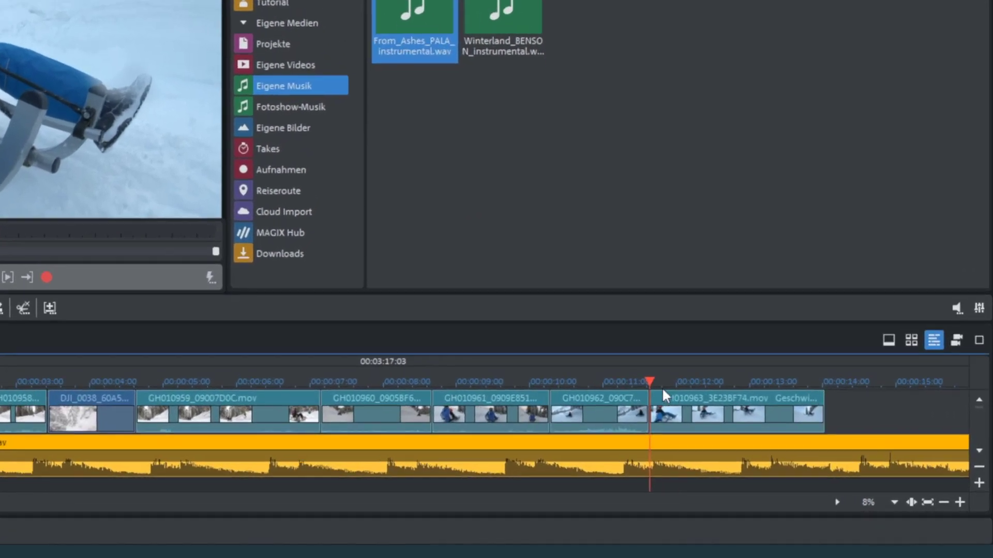
{"action": "left_click_drag", "start_coordinate": [650, 383], "coordinate": [822, 382]}
{"action": "key", "text": "u"}
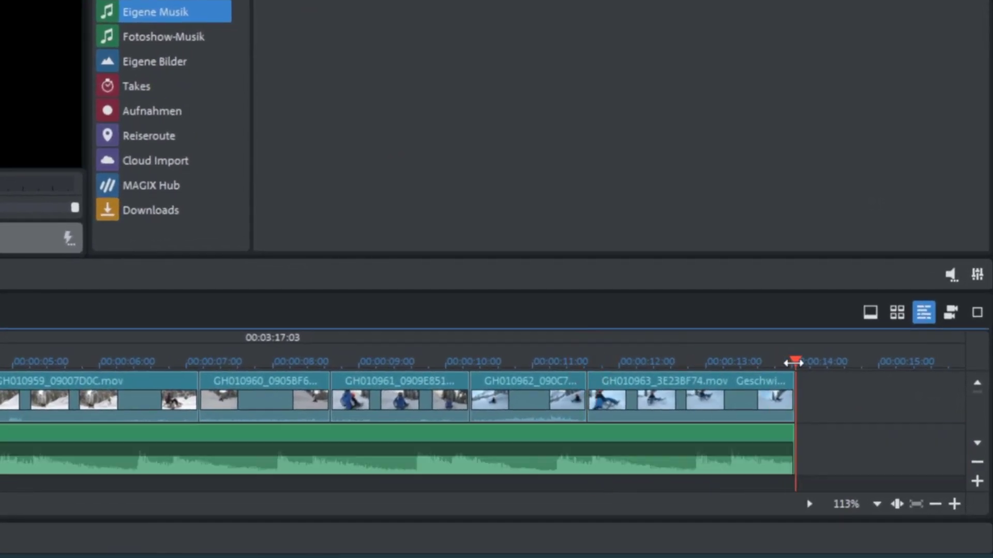
- Fade out the music over about the last 0.8 seconds and add a fade-out to the end of the last video clip
{"action": "left_click_drag", "start_coordinate": [792, 452], "coordinate": [724, 451]}
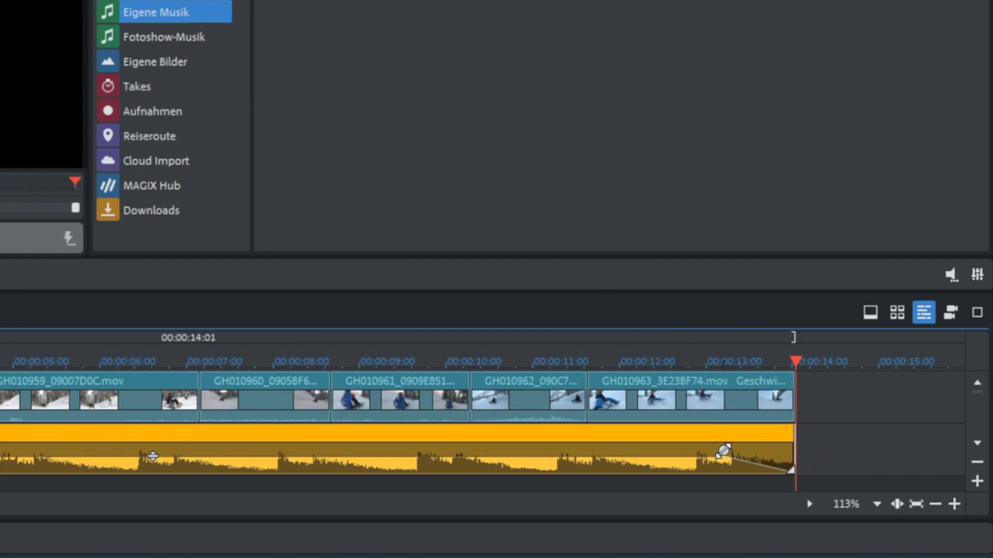
{"action": "left_click", "coordinate": [788, 388]}
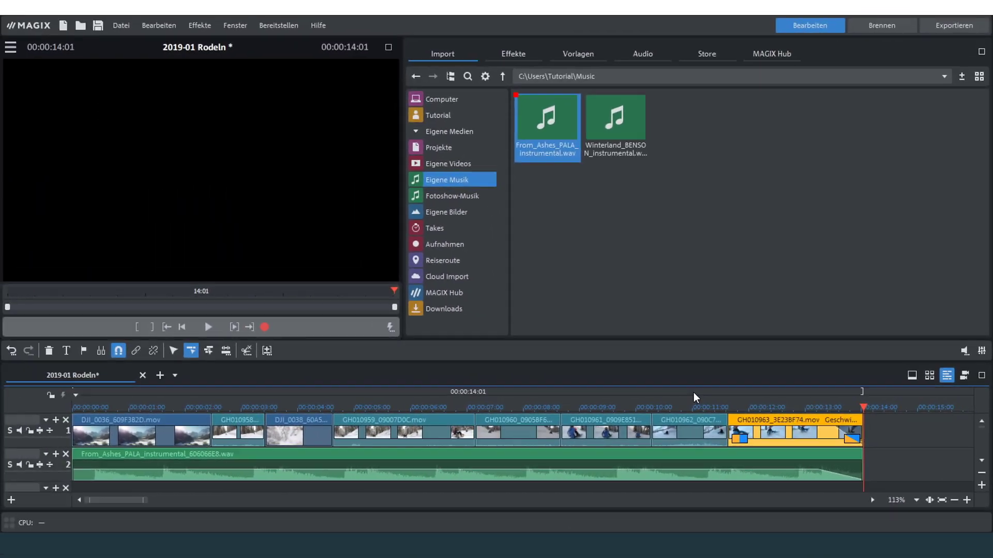
- Preview the last 3 seconds of the film and extend the playback range back to the film's beginning
{"action": "left_click", "coordinate": [680, 388]}
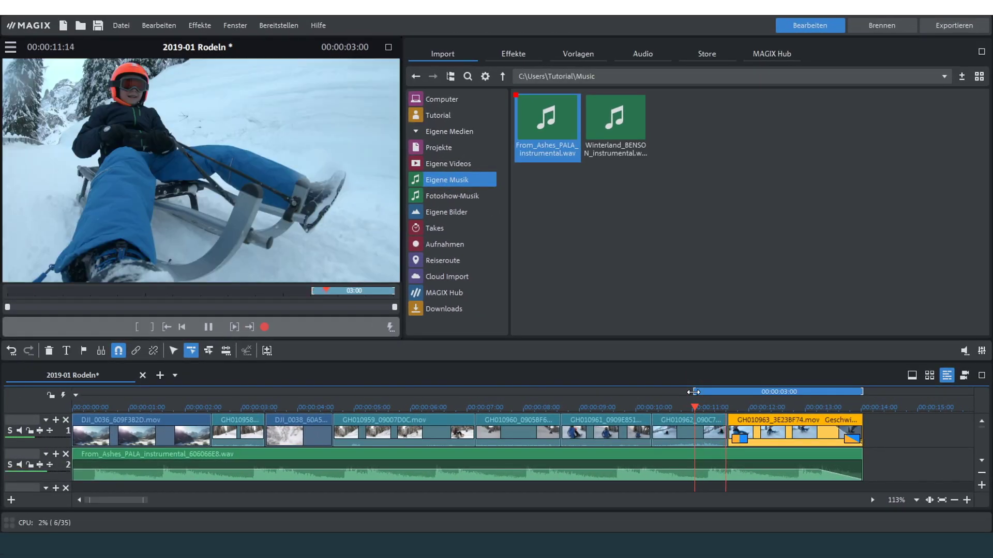
{"action": "left_click_drag", "start_coordinate": [693, 392], "coordinate": [73, 392]}
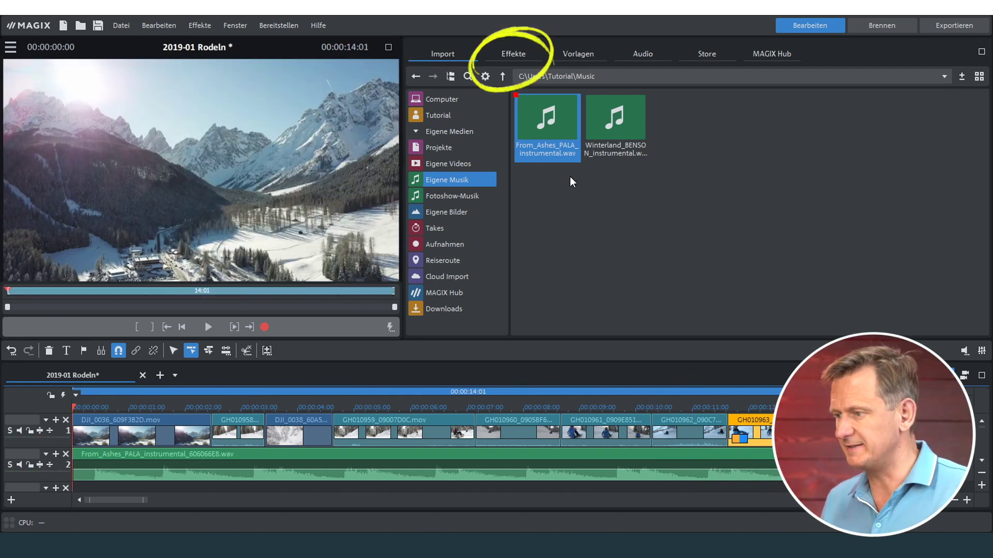
- Clear the effects search, collapse Videoeffekte and expand the proDAD effects group
{"action": "left_click", "coordinate": [515, 58]}
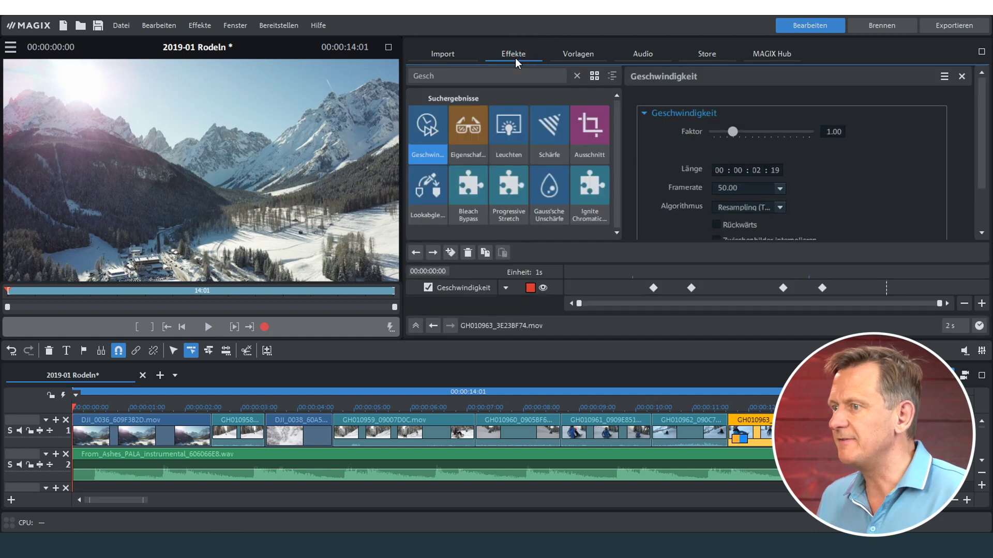
{"action": "left_click", "coordinate": [577, 76]}
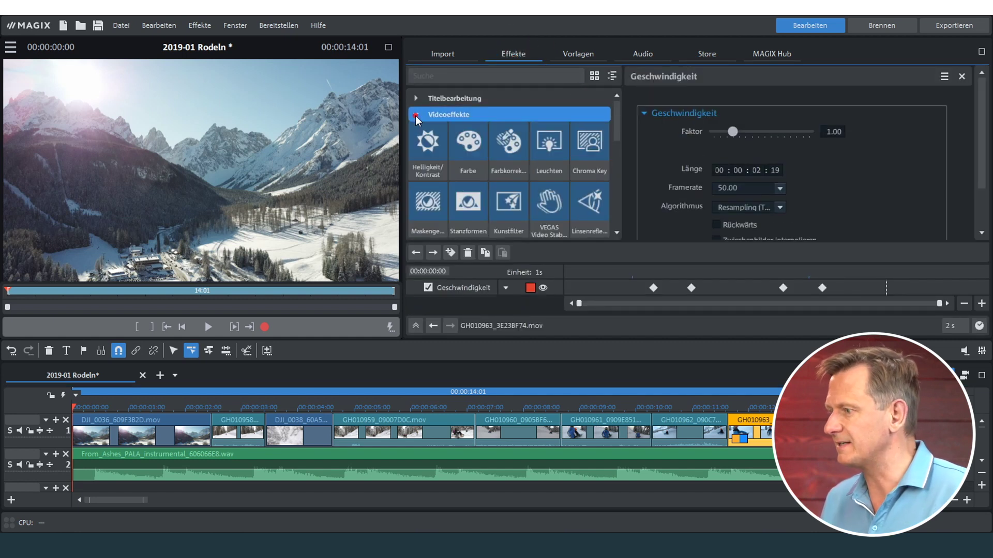
{"action": "left_click", "coordinate": [454, 115]}
{"action": "left_click_drag", "start_coordinate": [615, 126], "coordinate": [615, 176]}
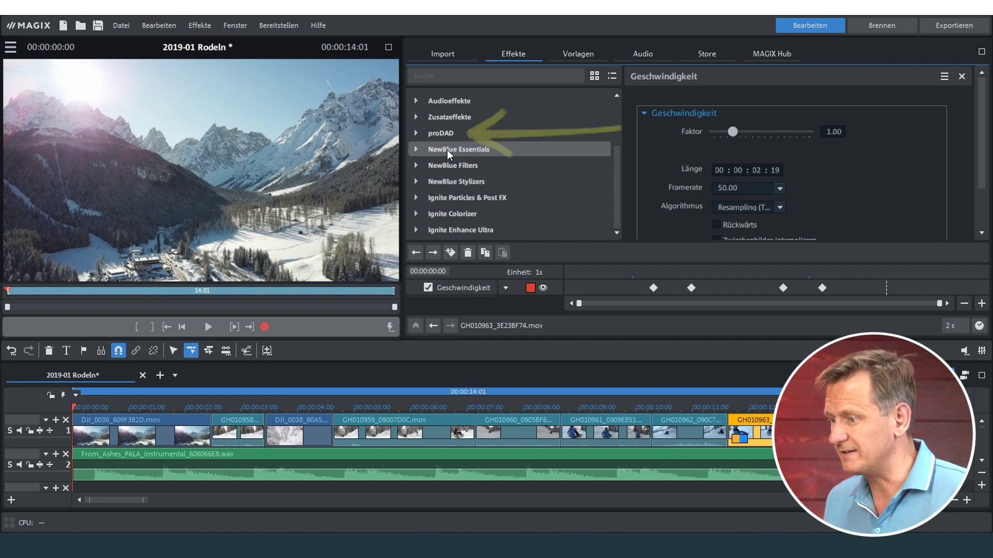
{"action": "left_click", "coordinate": [417, 133]}
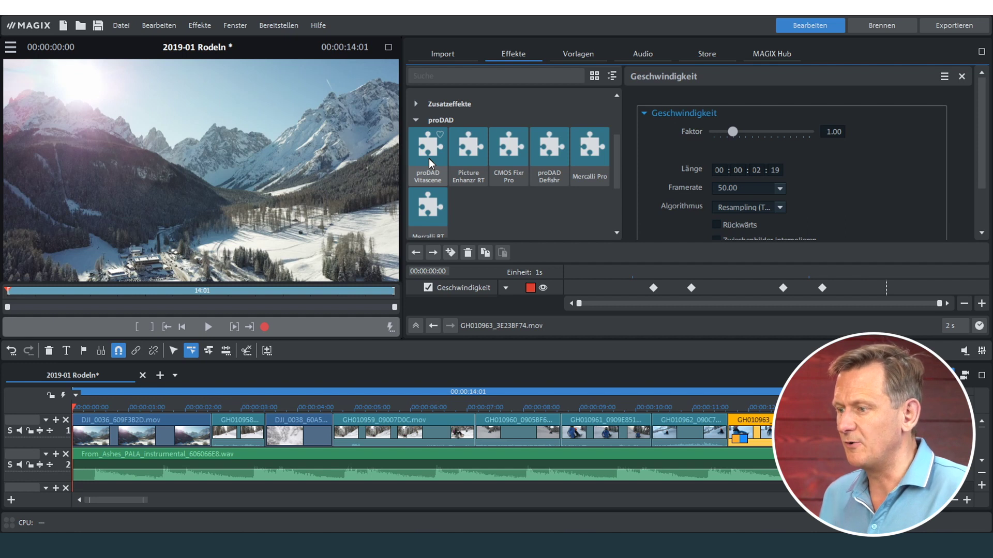
- Open the serial number or voucher dialog for unlocking content packages and close it without entering a code
{"action": "left_click", "coordinate": [320, 27]}
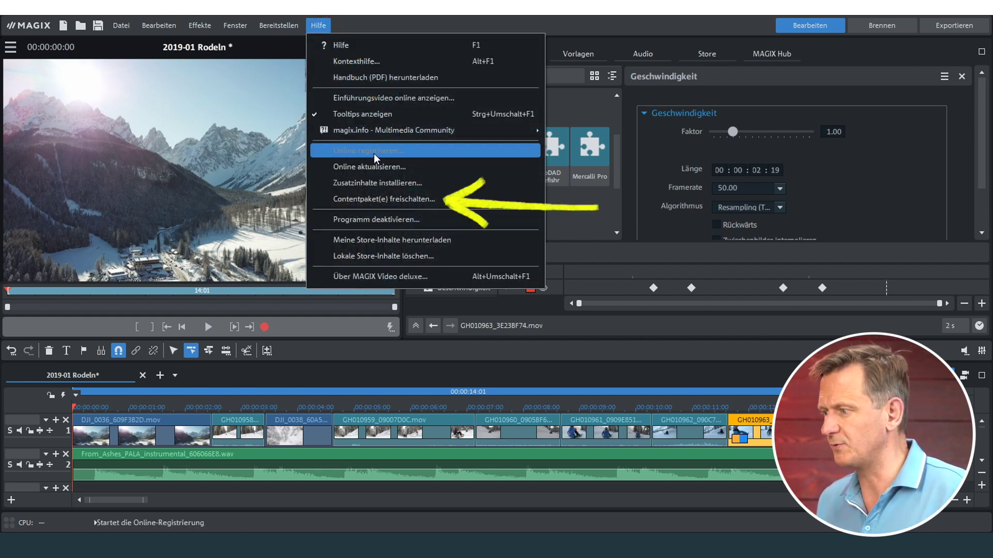
{"action": "left_click", "coordinate": [388, 200]}
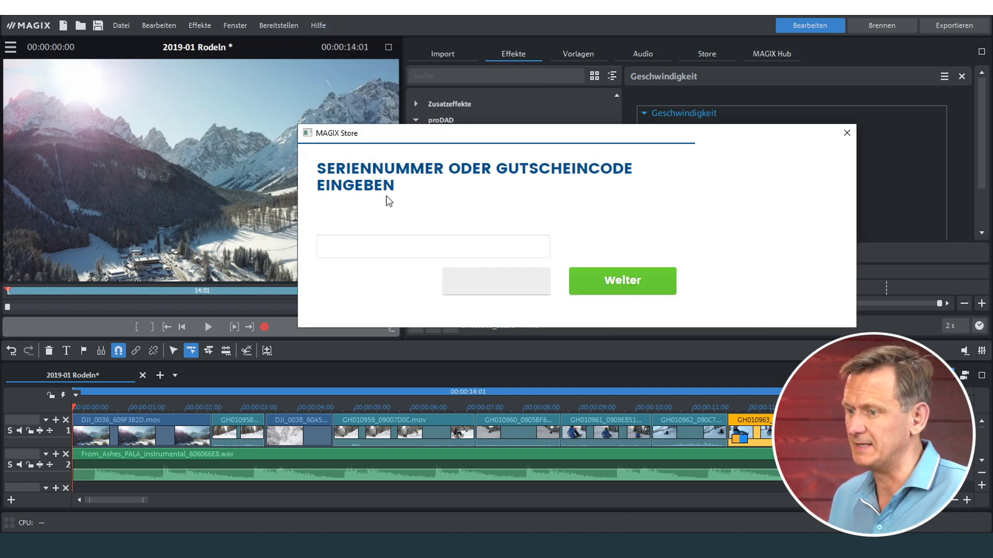
{"action": "left_click", "coordinate": [839, 134]}
- Show the proDAD VitaScene V5 PRO download under Zusatzeffekte and copy its installation serial number
{"action": "scroll", "coordinate": [512, 155], "scroll_direction": "up", "scroll_amount": 2}
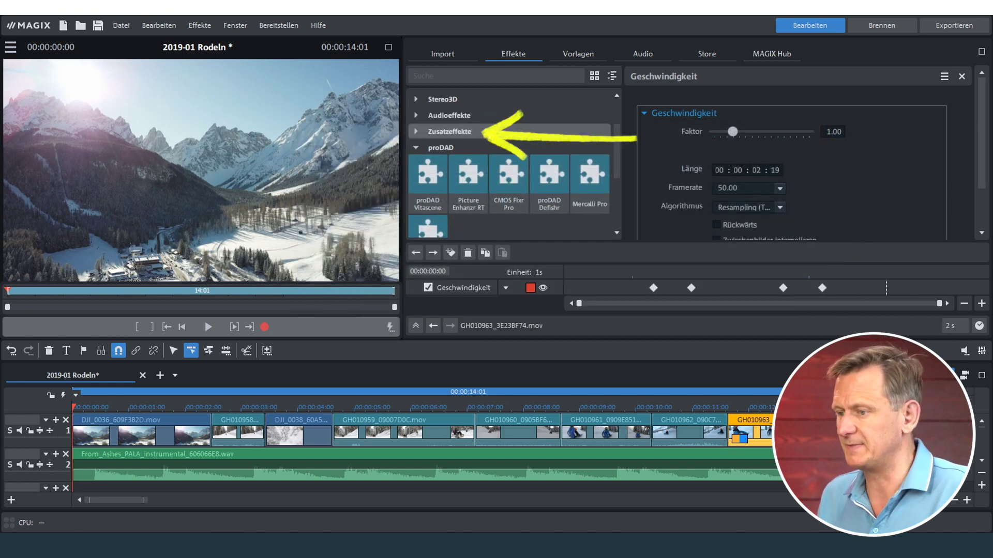
{"action": "left_click", "coordinate": [417, 131]}
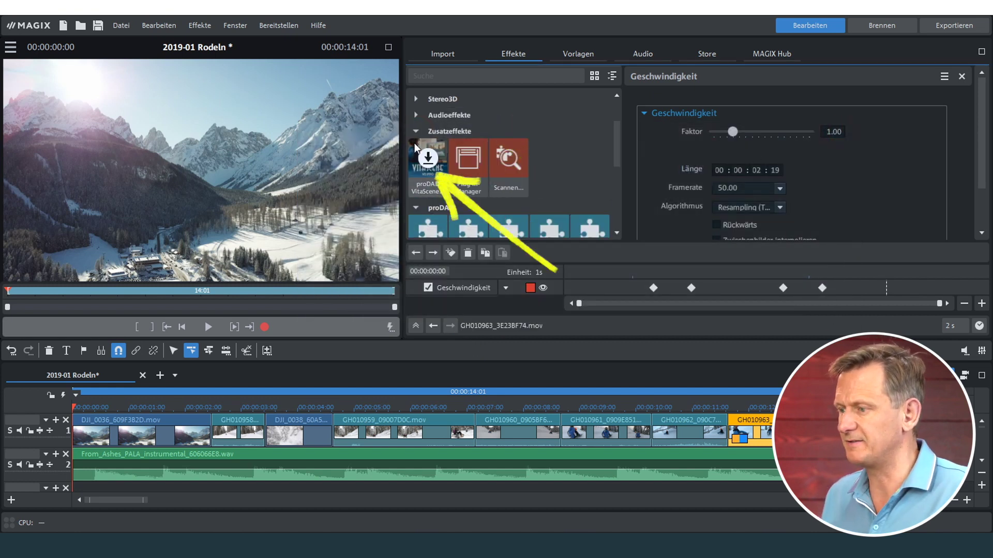
{"action": "left_click", "coordinate": [412, 145]}
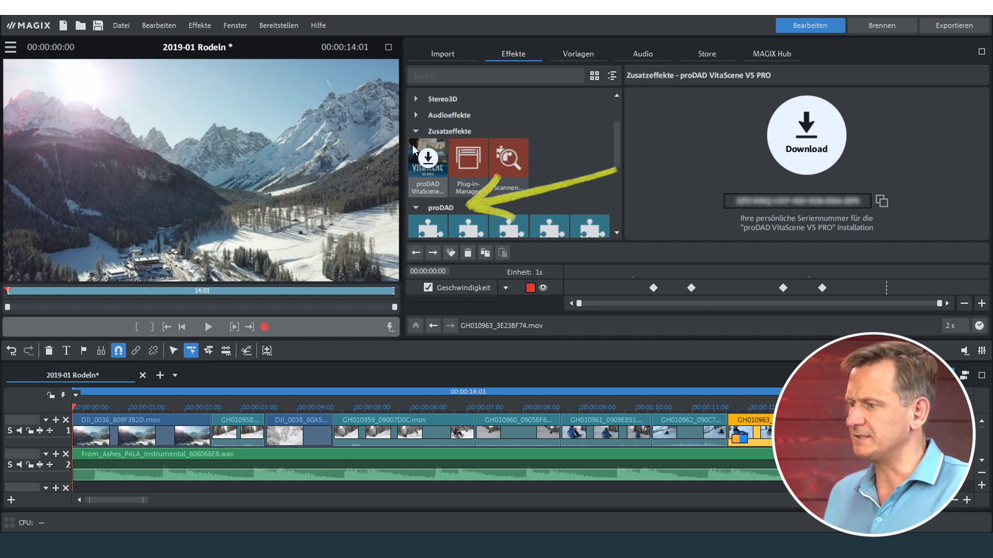
{"action": "left_click", "coordinate": [412, 148]}
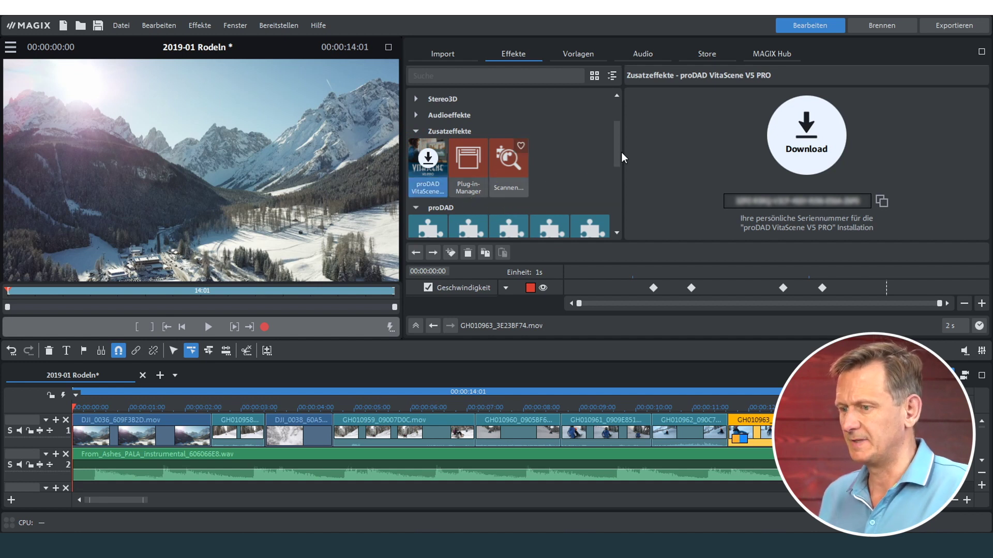
{"action": "left_click", "coordinate": [881, 201]}
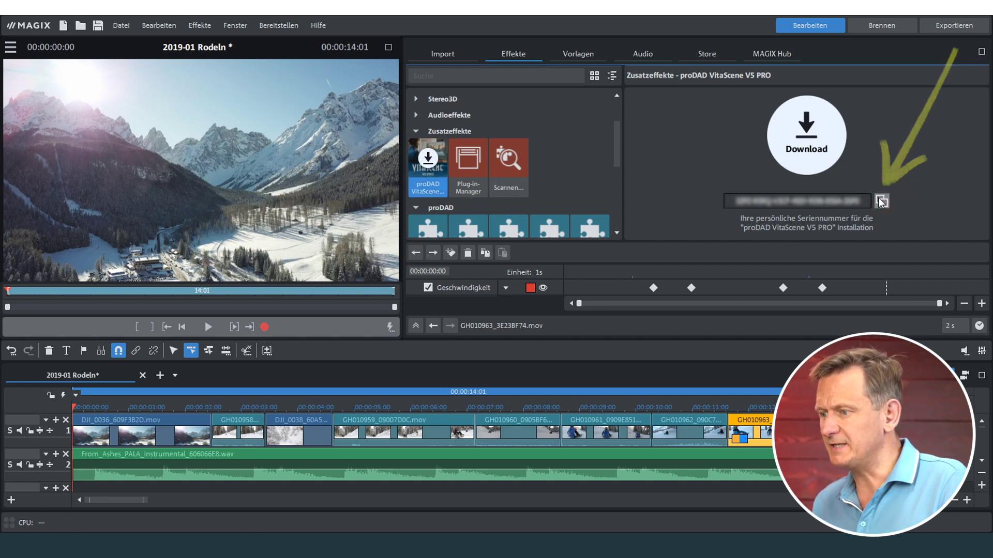
- Move the playhead to the last clip, GH010963, apply the proDAD Vitascene effect and open its editor
{"action": "left_click", "coordinate": [615, 149]}
{"action": "left_click_drag", "start_coordinate": [615, 149], "coordinate": [615, 174]}
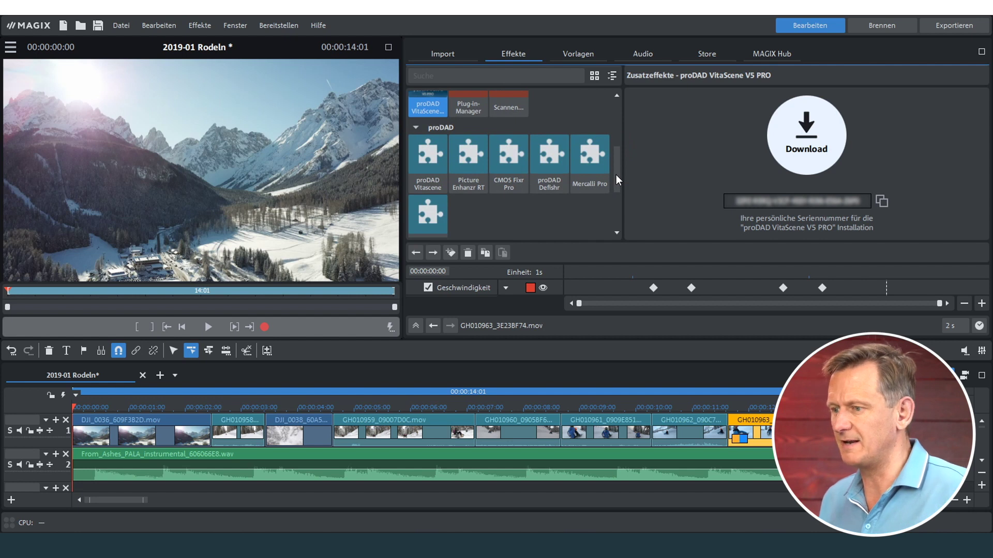
{"action": "left_click", "coordinate": [764, 407]}
{"action": "double_click", "coordinate": [430, 157]}
{"action": "left_click_drag", "start_coordinate": [428, 49], "coordinate": [519, 17]}
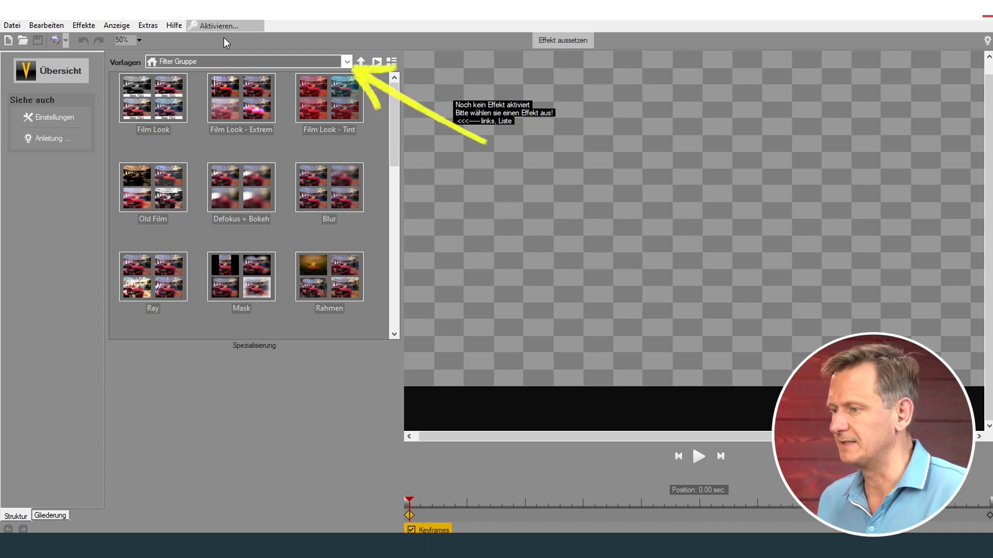
- Apply the Visage #171 template from Film Look in the Filter Gruppe, trying Ingrid #379 first
{"action": "left_click", "coordinate": [345, 62]}
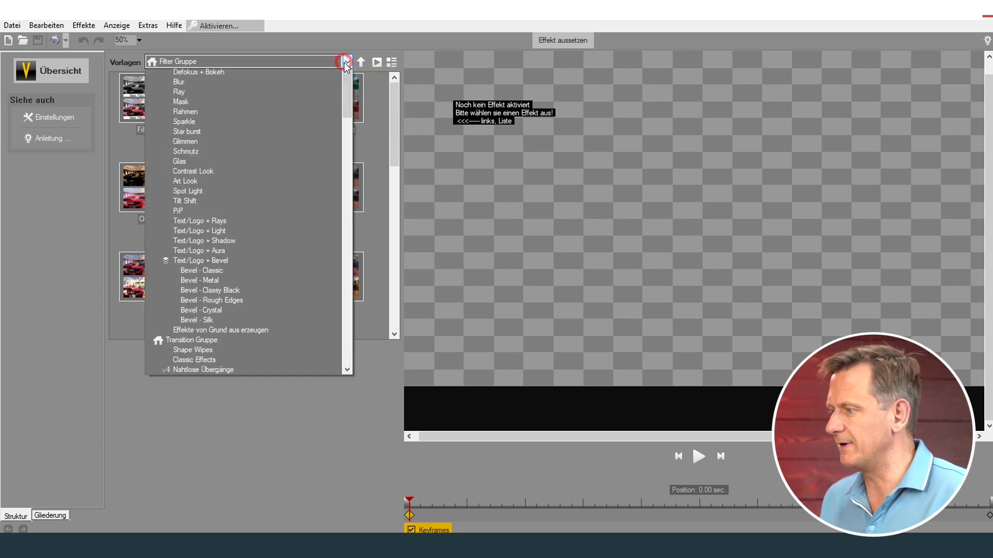
{"action": "scroll", "coordinate": [296, 79], "scroll_direction": "up", "scroll_amount": 1}
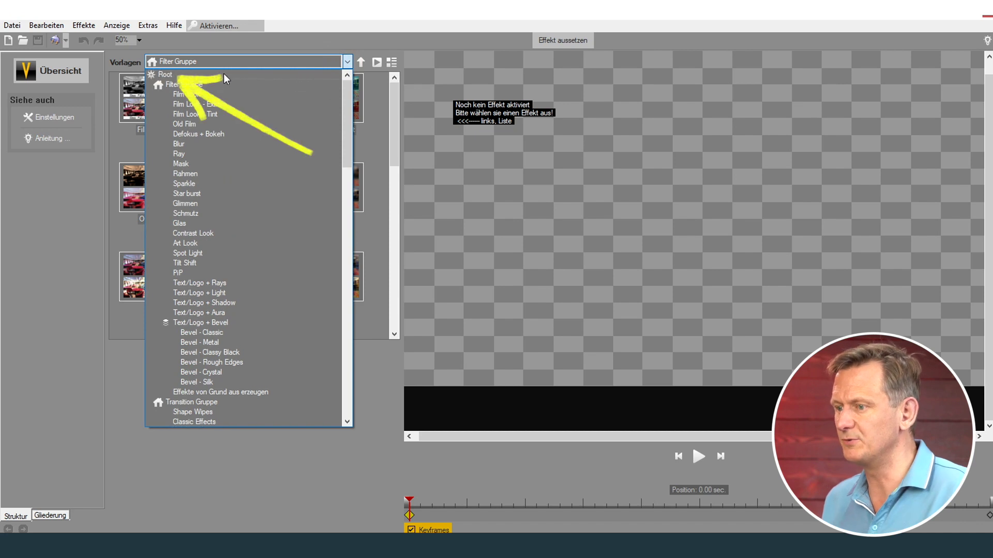
{"action": "left_click", "coordinate": [166, 71]}
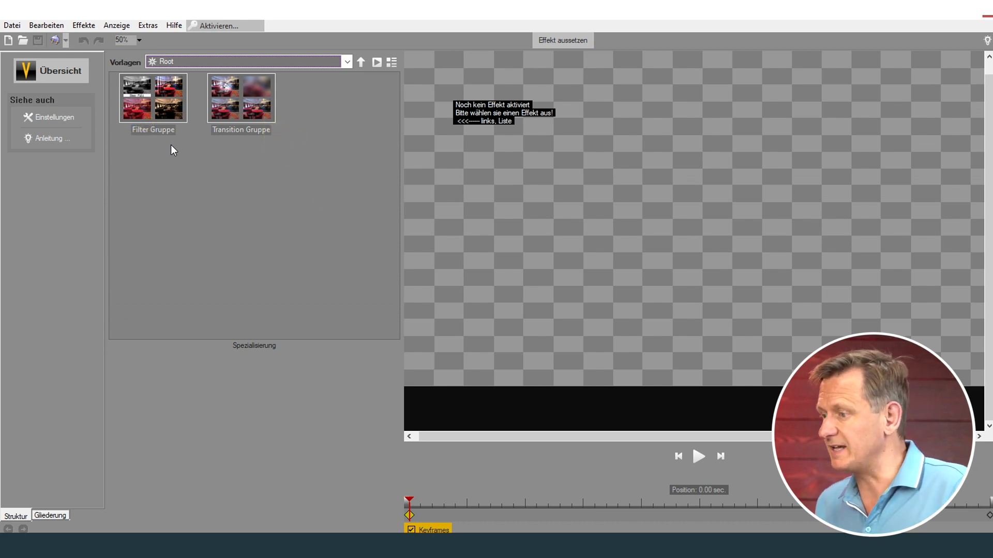
{"action": "double_click", "coordinate": [156, 106]}
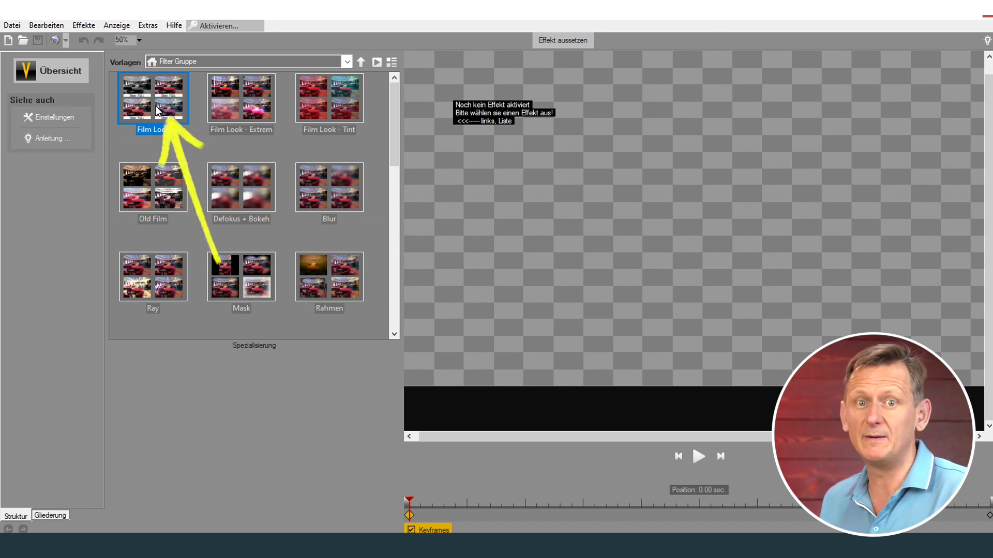
{"action": "double_click", "coordinate": [155, 106]}
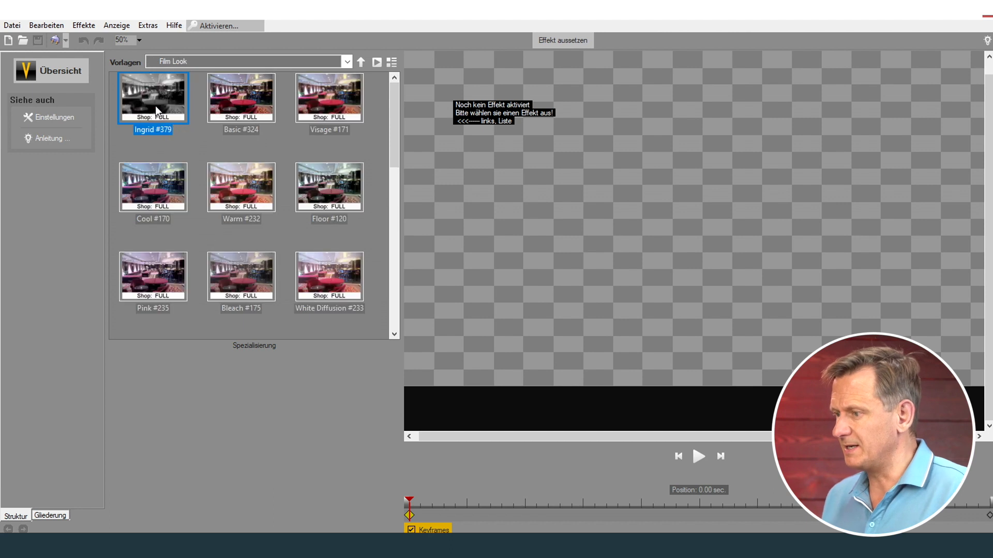
{"action": "double_click", "coordinate": [155, 105]}
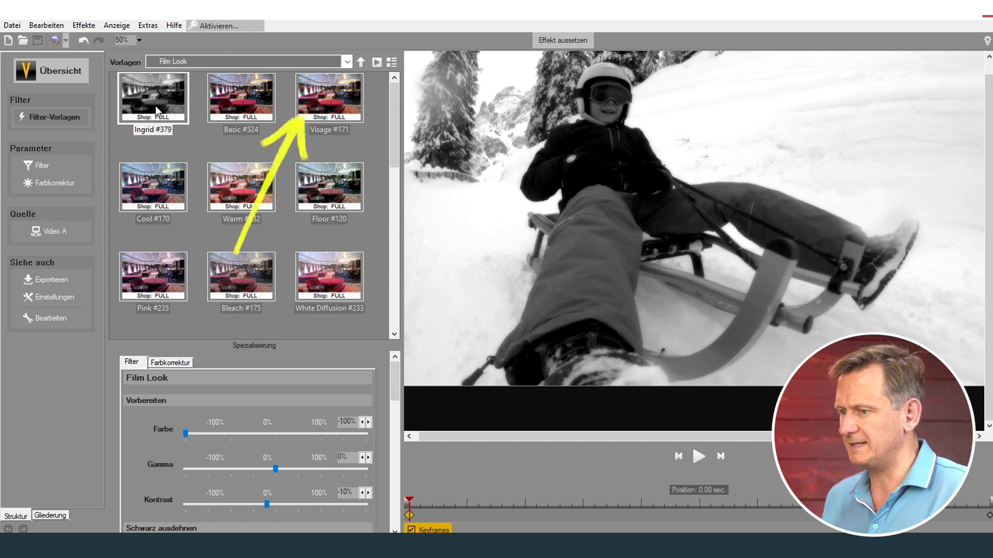
{"action": "double_click", "coordinate": [312, 92]}
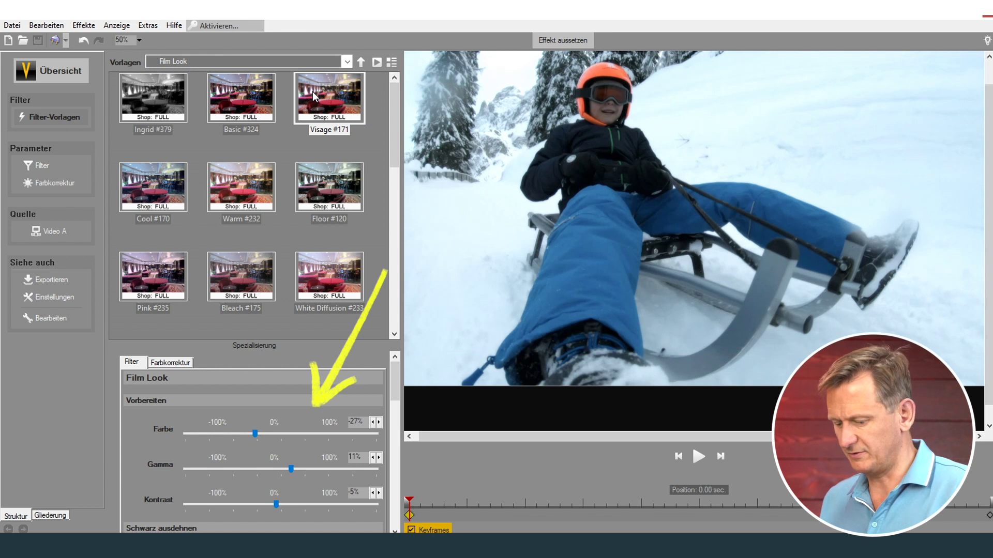
- Set the Film Look's Farbe to -30% and suspend the effect briefly to compare it with the original picture
{"action": "mouse_move", "coordinate": [255, 434]}
{"action": "left_mouse_down"}
{"action": "mouse_move", "coordinate": [307, 438]}
{"action": "mouse_move", "coordinate": [262, 435]}
{"action": "left_mouse_up"}
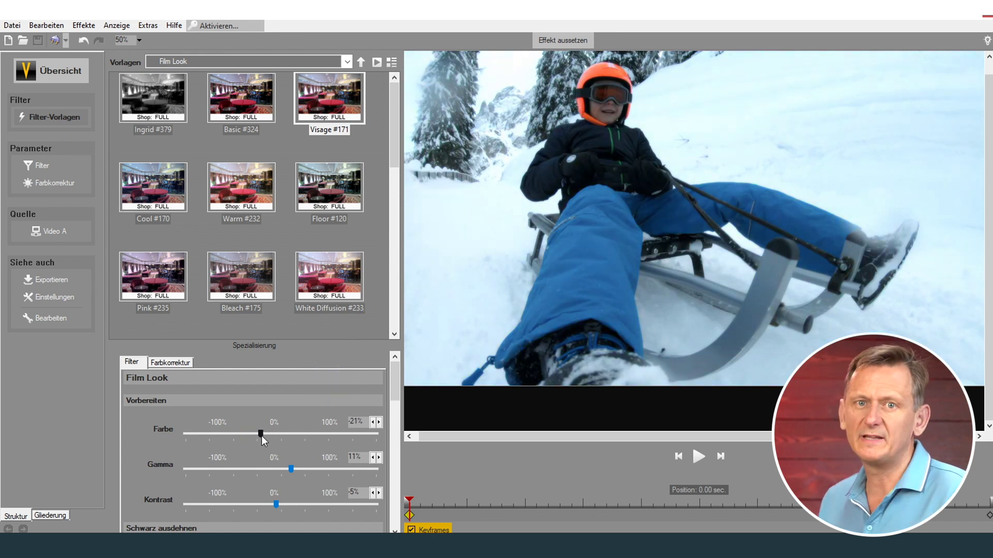
{"action": "mouse_move", "coordinate": [290, 466]}
{"action": "left_mouse_down"}
{"action": "mouse_move", "coordinate": [309, 468]}
{"action": "mouse_move", "coordinate": [290, 466]}
{"action": "left_mouse_up"}
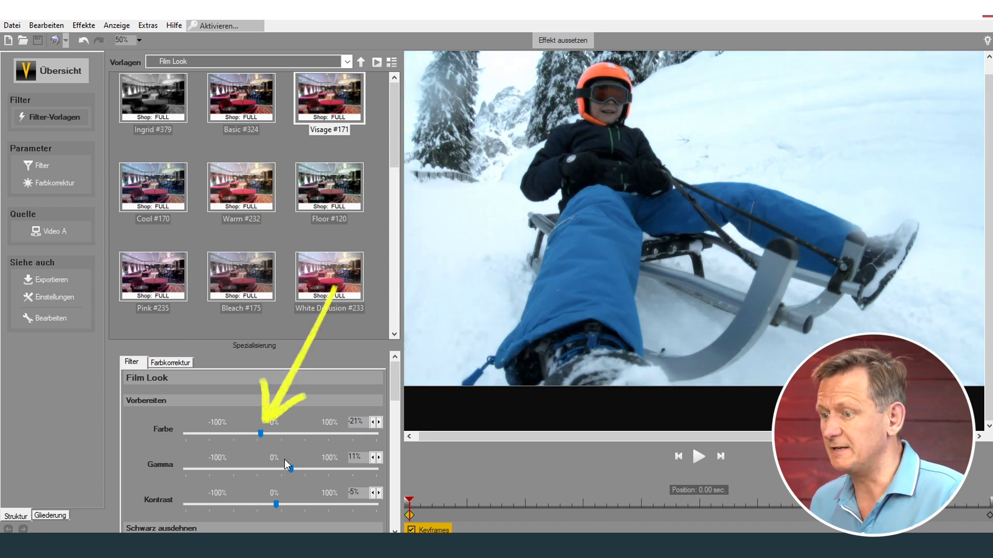
{"action": "left_click_drag", "start_coordinate": [261, 433], "coordinate": [253, 433]}
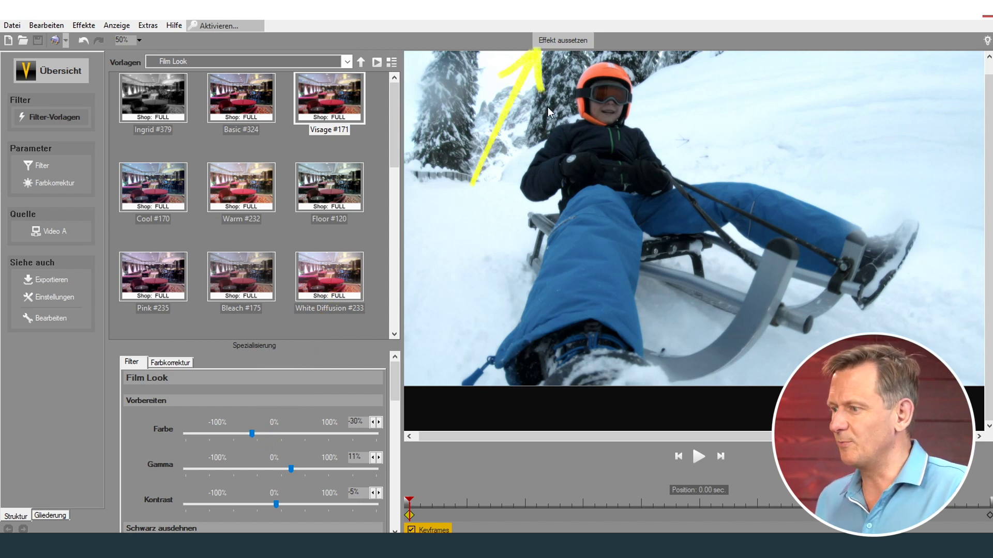
{"action": "left_click", "coordinate": [573, 41]}
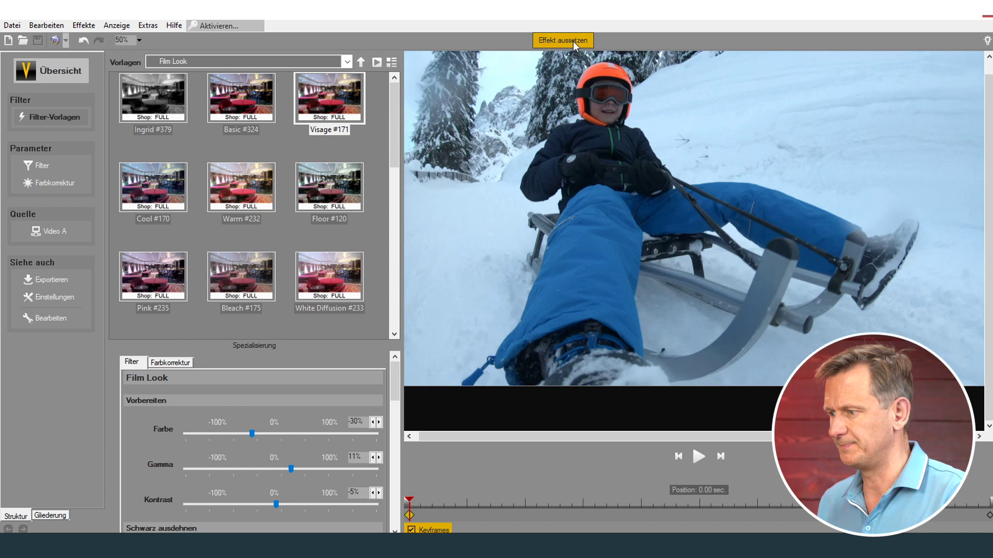
{"action": "left_click", "coordinate": [573, 41]}
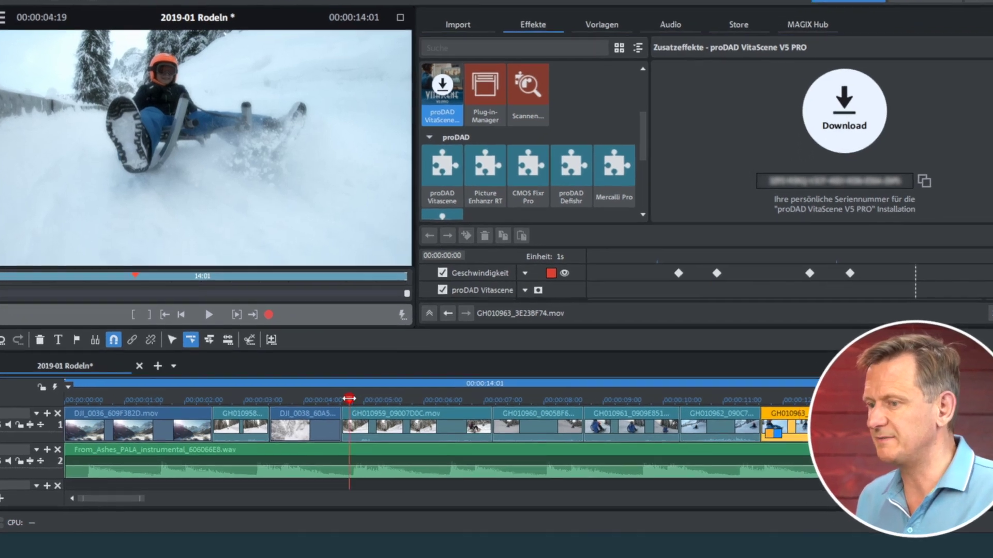
- Add the proDAD Vitascene transition from Zusatz-Blenden to the start of clip GH010959
{"action": "left_click", "coordinate": [331, 396]}
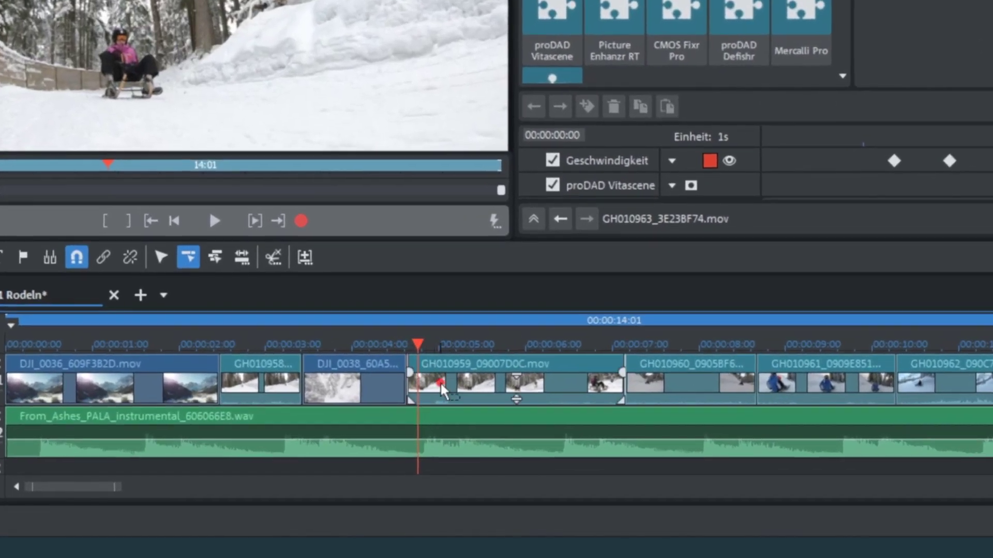
{"action": "left_click", "coordinate": [442, 390]}
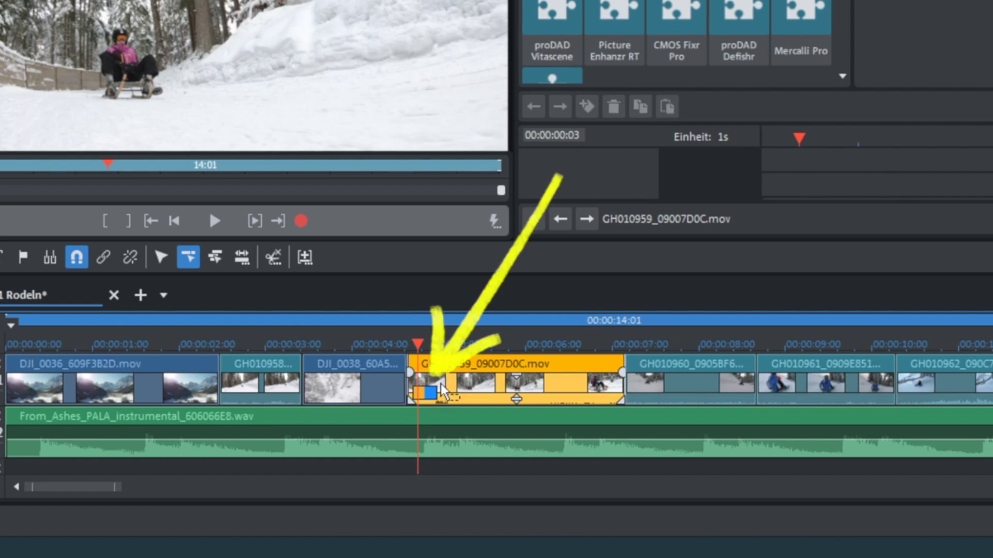
{"action": "left_click", "coordinate": [430, 392]}
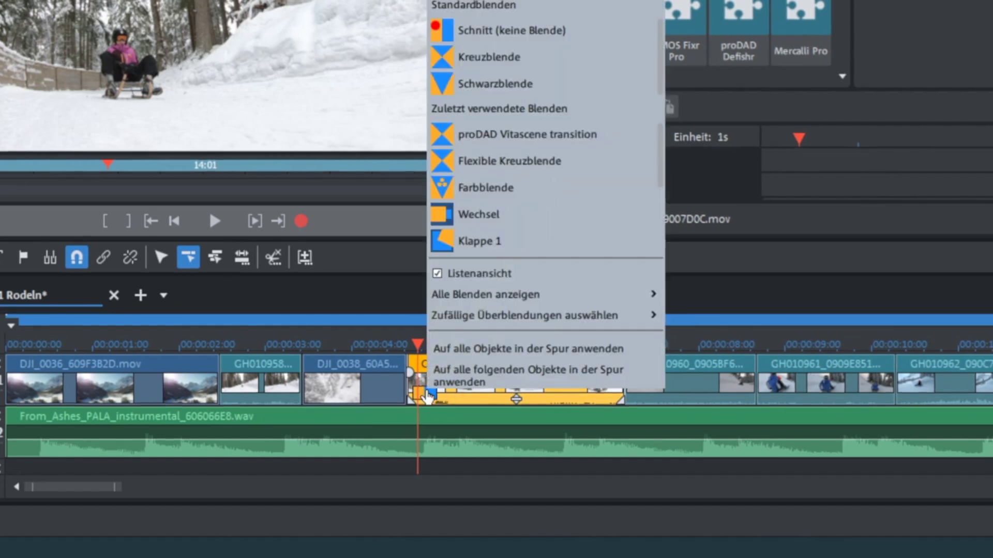
{"action": "mouse_move", "coordinate": [500, 292]}
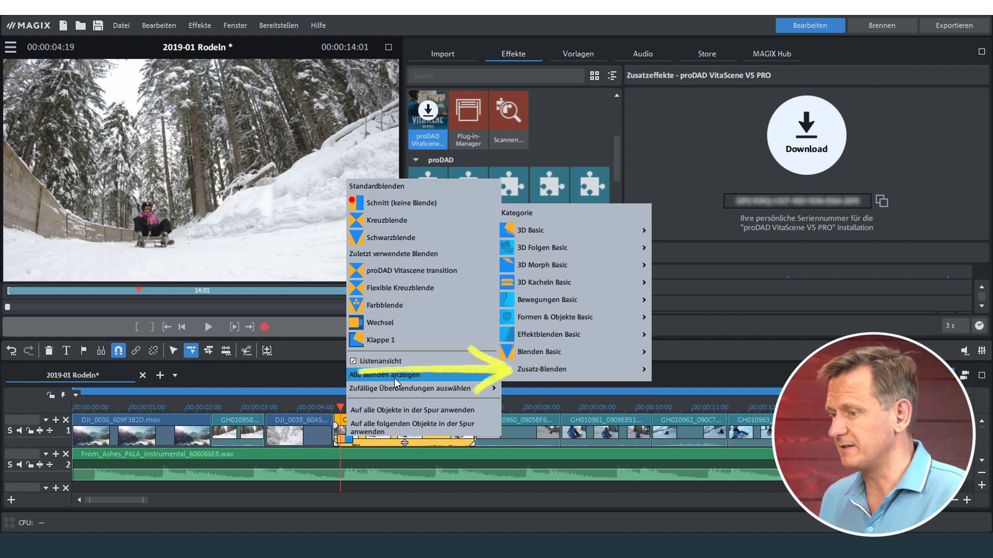
{"action": "mouse_move", "coordinate": [514, 371]}
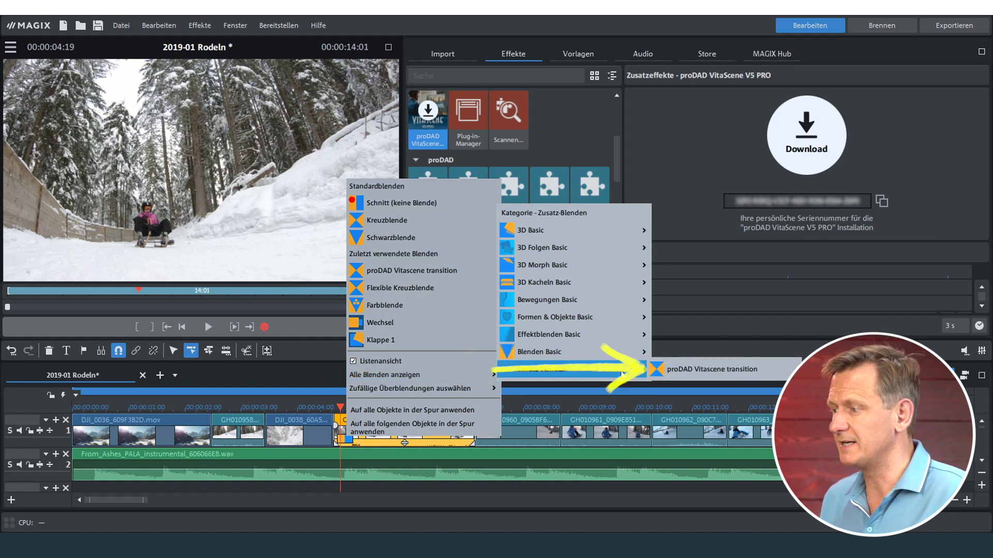
{"action": "left_click", "coordinate": [680, 368]}
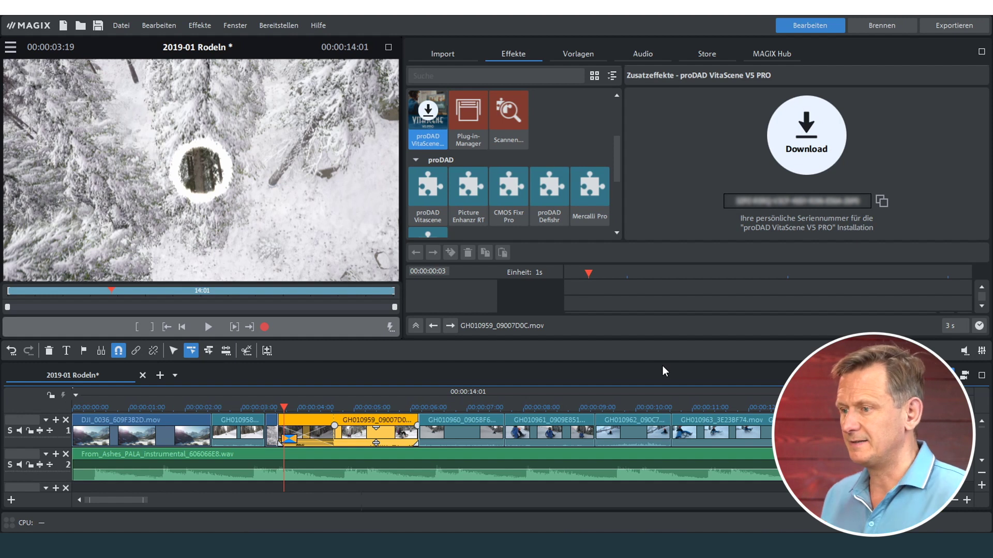
- Open the Vitascene transition's settings at clip GH010959, apply Narrow-Fast #846 from the IN templates of Nahtlose Übergänge, Zoom, and play the preview
{"action": "right_click", "coordinate": [290, 438]}
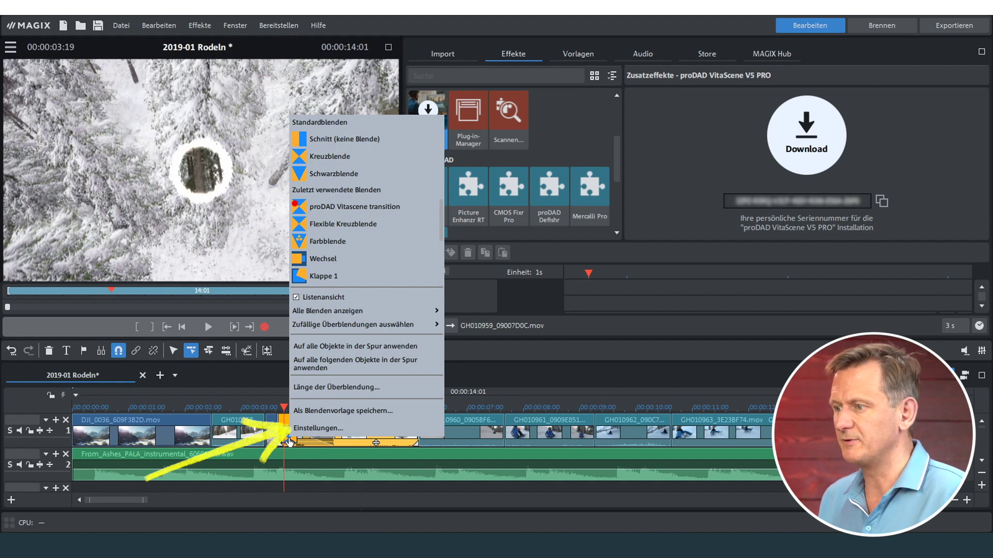
{"action": "left_click", "coordinate": [307, 429]}
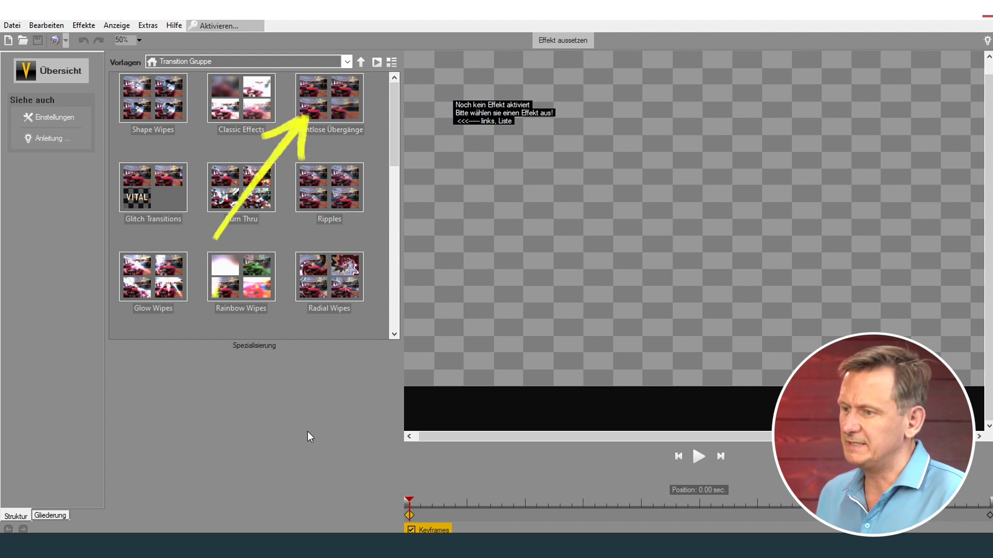
{"action": "double_click", "coordinate": [334, 98]}
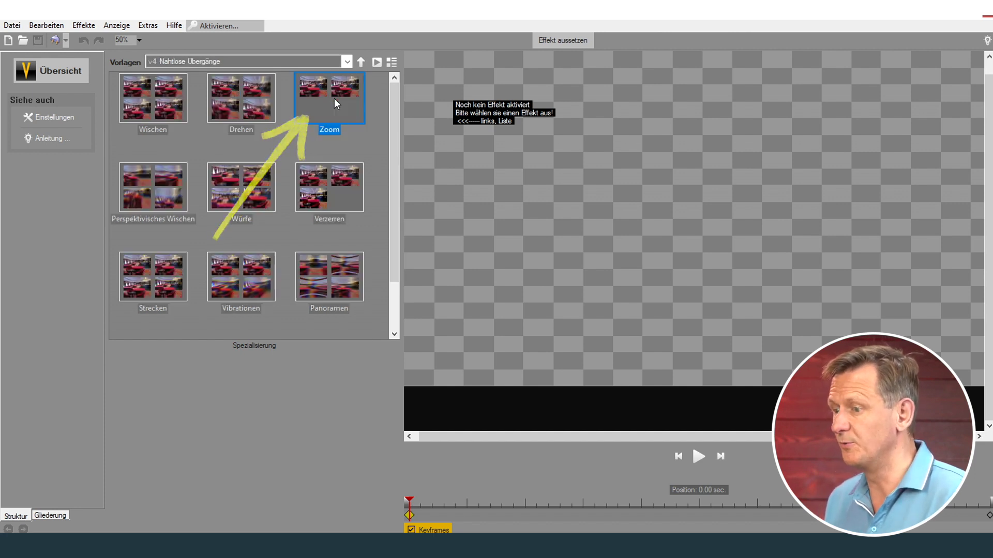
{"action": "double_click", "coordinate": [334, 98]}
{"action": "double_click", "coordinate": [139, 92]}
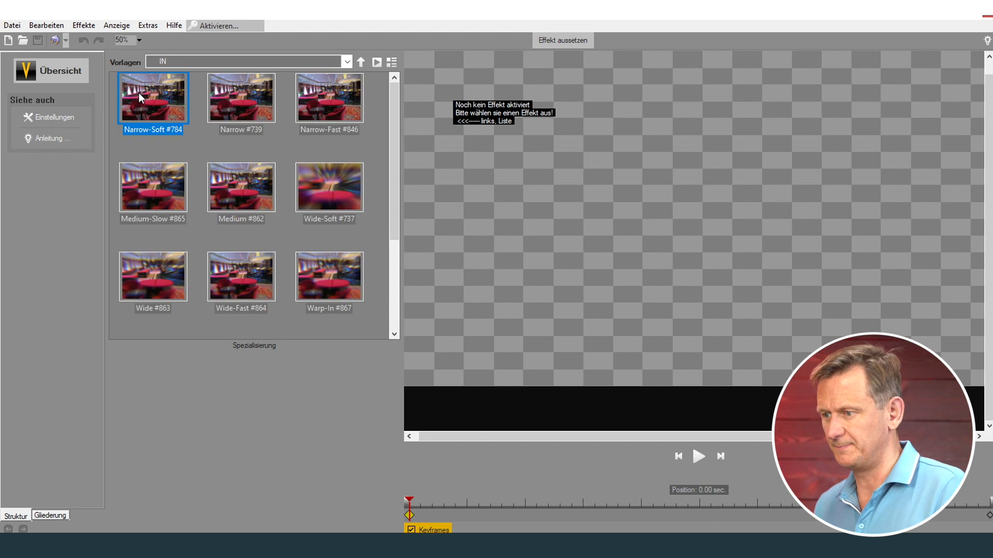
{"action": "left_click", "coordinate": [306, 93]}
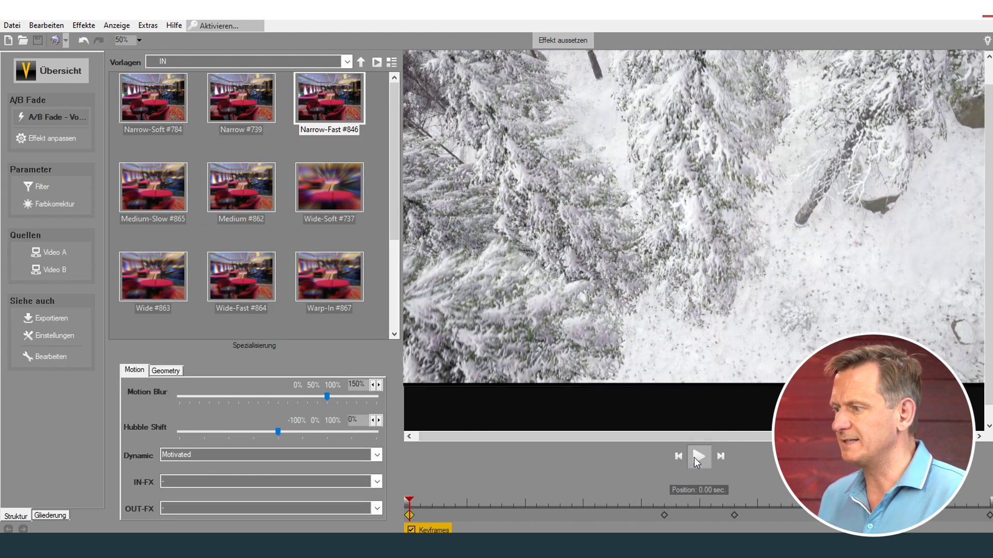
{"action": "left_click", "coordinate": [698, 457]}
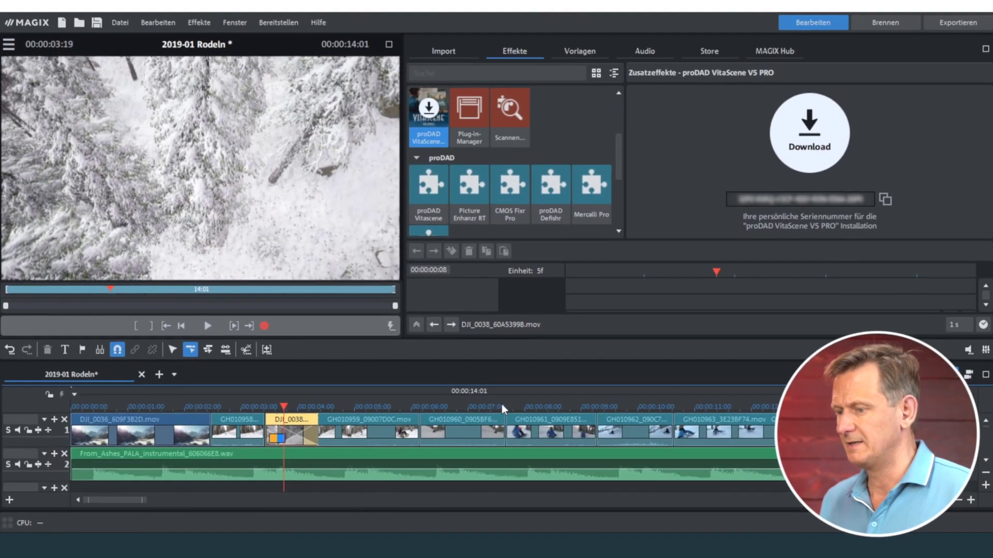
- Add the proDAD Vitascene transition from Zusatz-Blenden to the start of clip GH010961 and open its settings
{"action": "left_click", "coordinate": [532, 392]}
{"action": "left_click", "coordinate": [560, 421]}
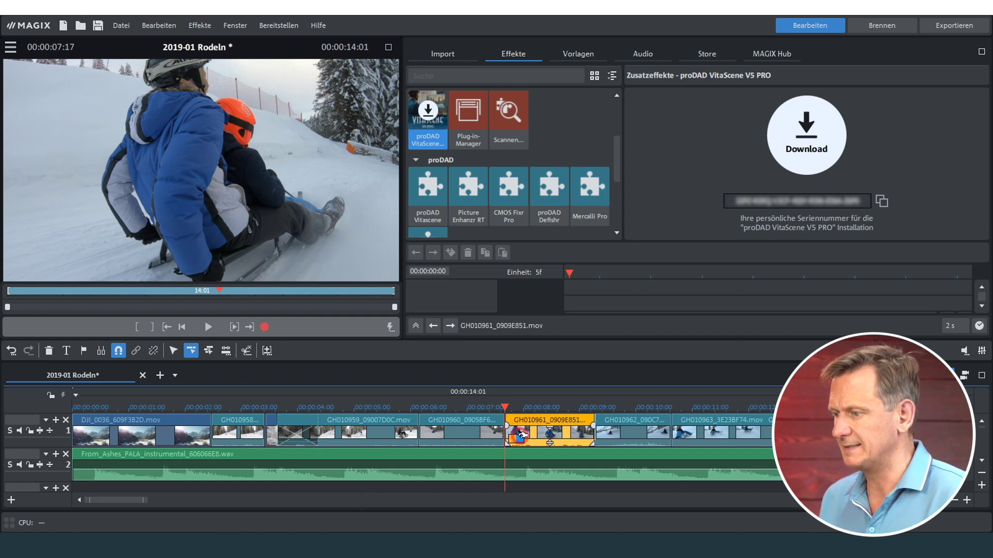
{"action": "left_click", "coordinate": [521, 436]}
{"action": "mouse_move", "coordinate": [590, 377]}
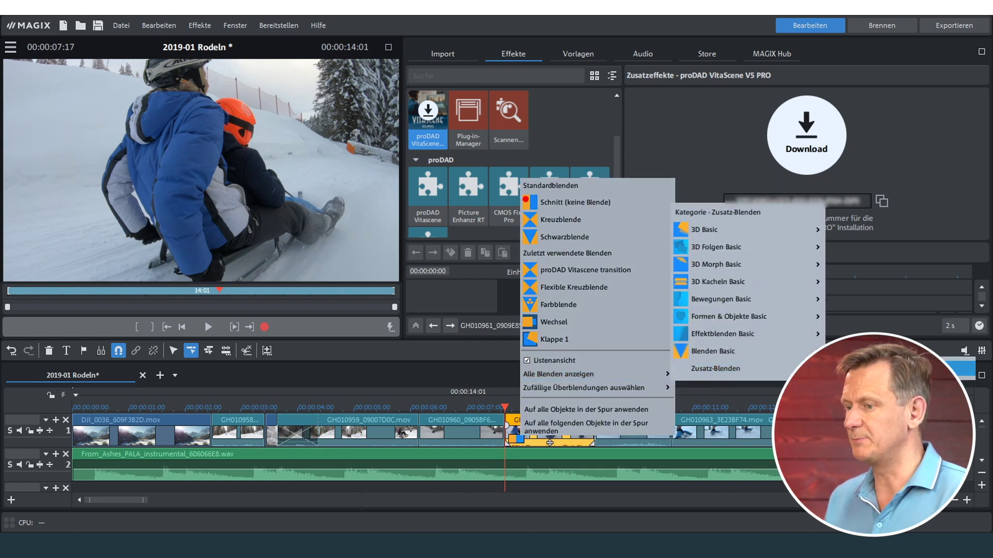
{"action": "left_click", "coordinate": [715, 368]}
{"action": "key", "text": "space"}
{"action": "left_click", "coordinate": [460, 439]}
{"action": "left_click", "coordinate": [465, 433]}
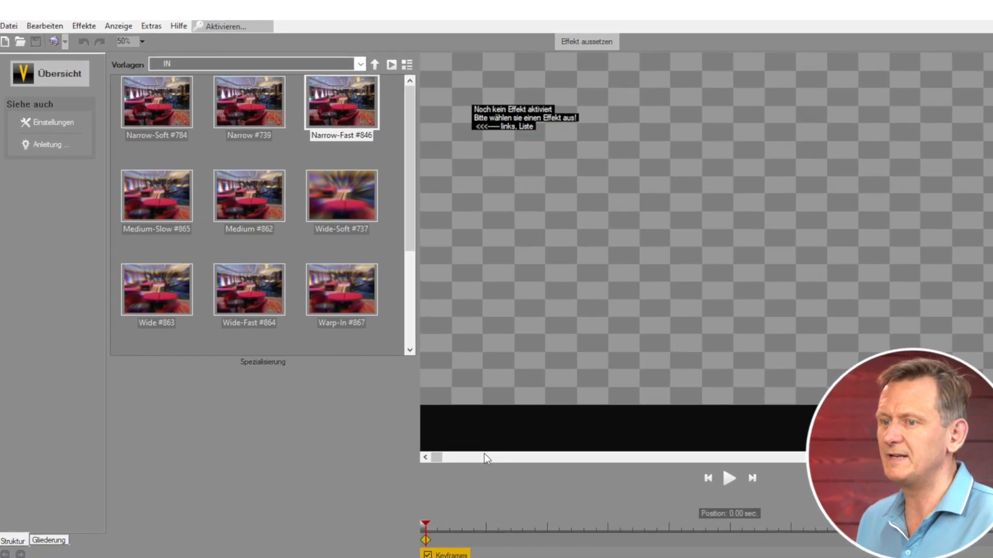
- Apply template #1691 from the RGB group of Glitch Transitions to the transition and play the preview
{"action": "left_click", "coordinate": [361, 62]}
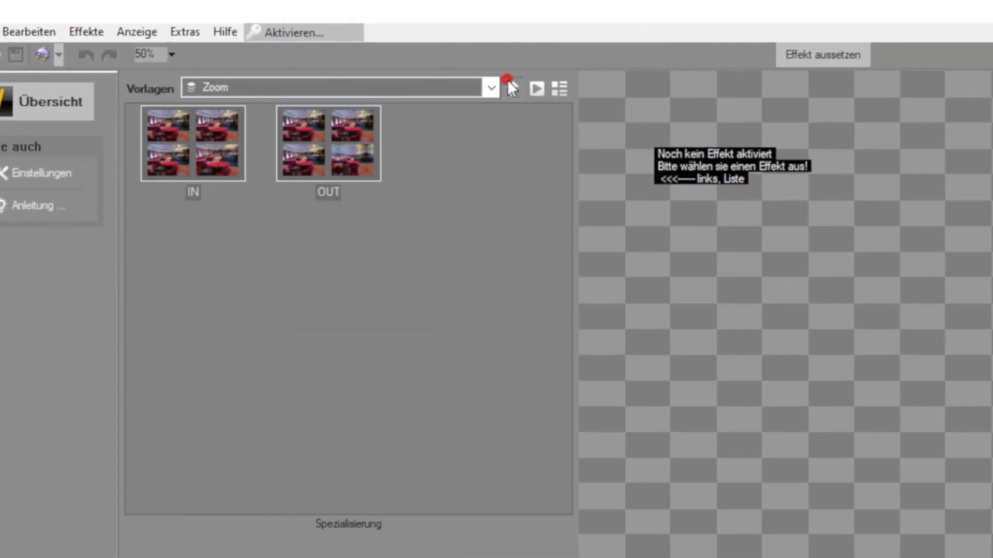
{"action": "left_click", "coordinate": [510, 87]}
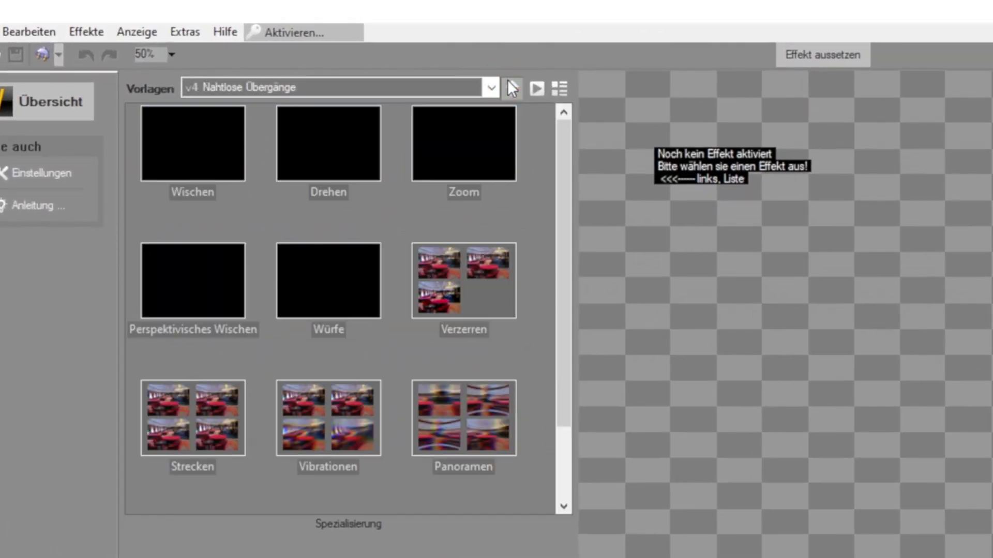
{"action": "left_click", "coordinate": [511, 88]}
{"action": "left_click", "coordinate": [213, 280]}
{"action": "double_click", "coordinate": [213, 277]}
{"action": "double_click", "coordinate": [199, 155]}
{"action": "left_click", "coordinate": [190, 256]}
{"action": "double_click", "coordinate": [190, 256]}
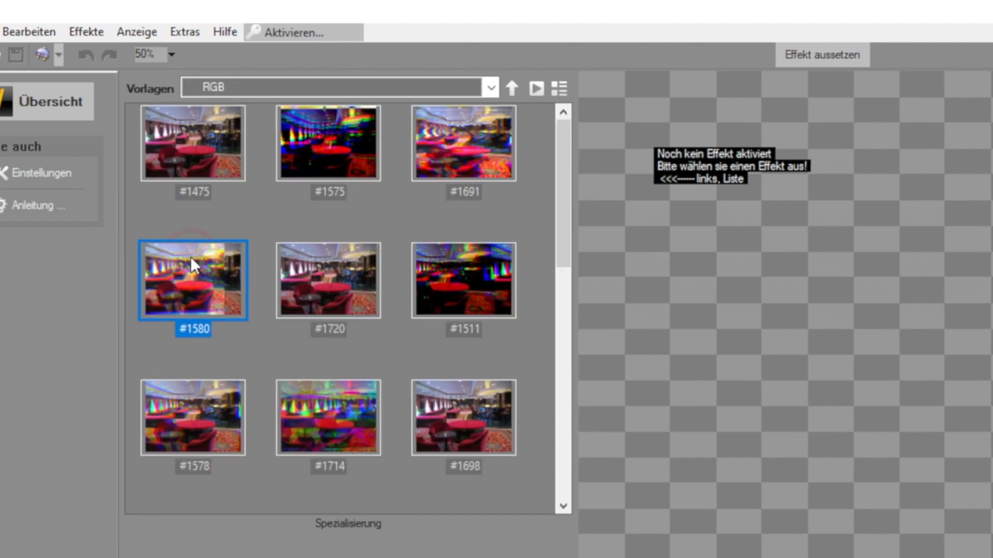
{"action": "left_click", "coordinate": [447, 148]}
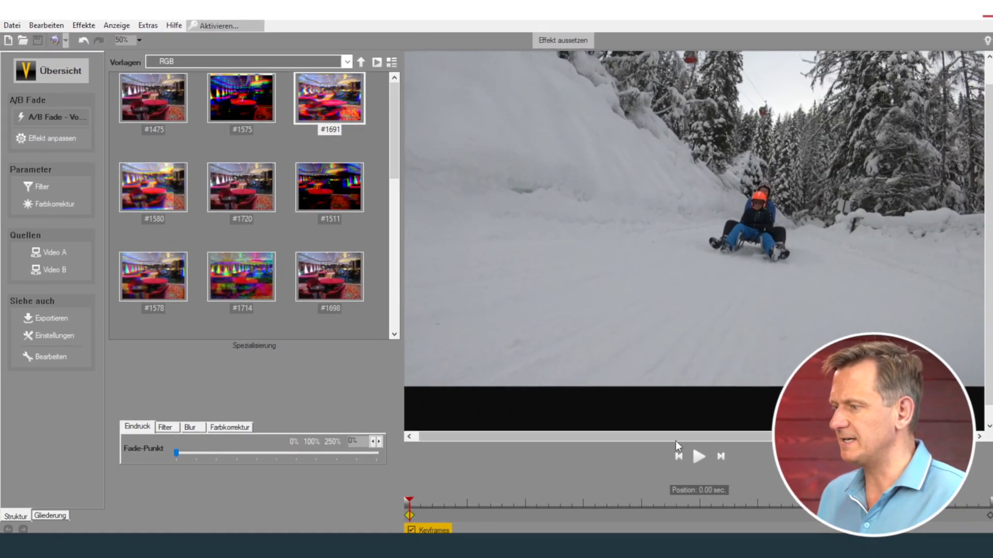
{"action": "left_click", "coordinate": [697, 456]}
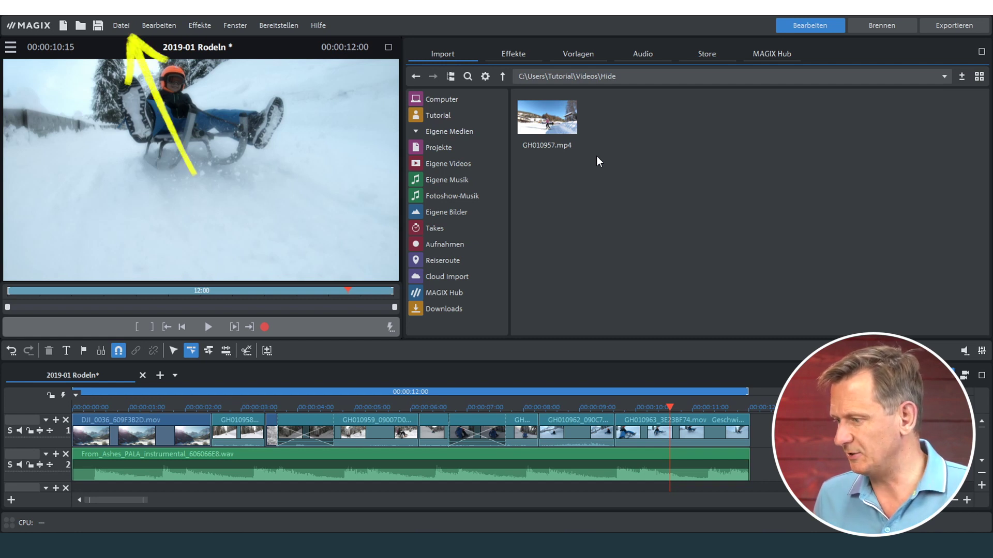
- Export the film as an MPEG-4 video named 2019-01 Rodeln in the Videos folder
{"action": "left_click", "coordinate": [122, 25]}
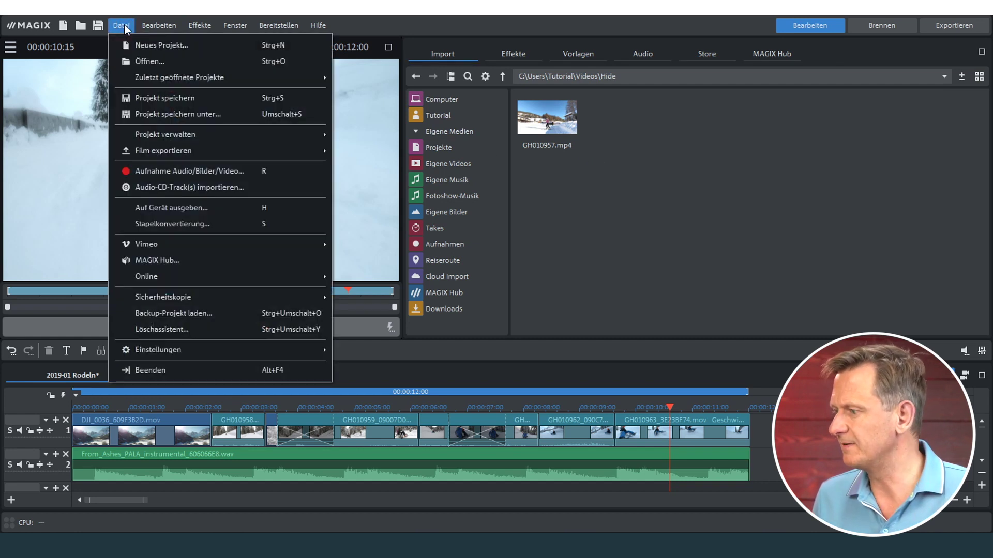
{"action": "mouse_move", "coordinate": [206, 151]}
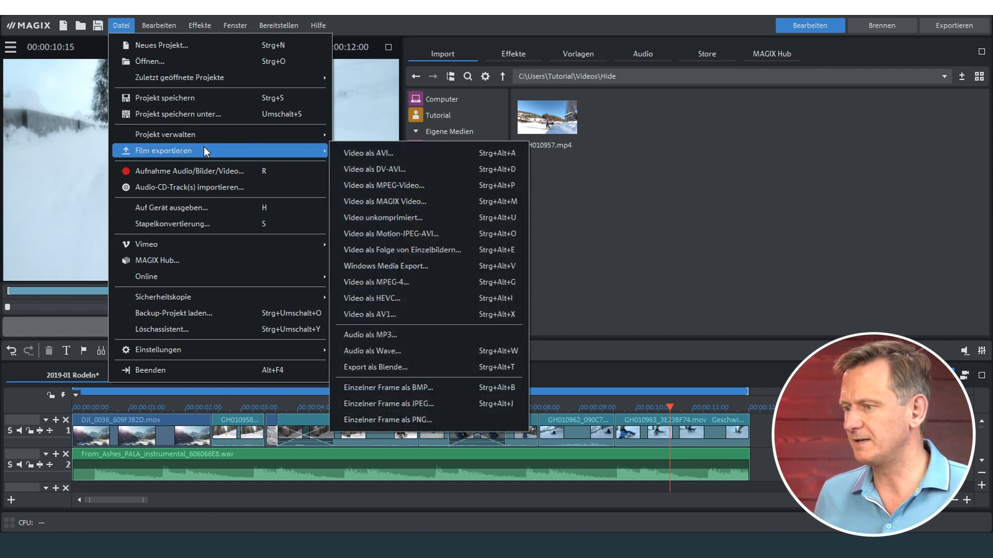
{"action": "left_click", "coordinate": [388, 280]}
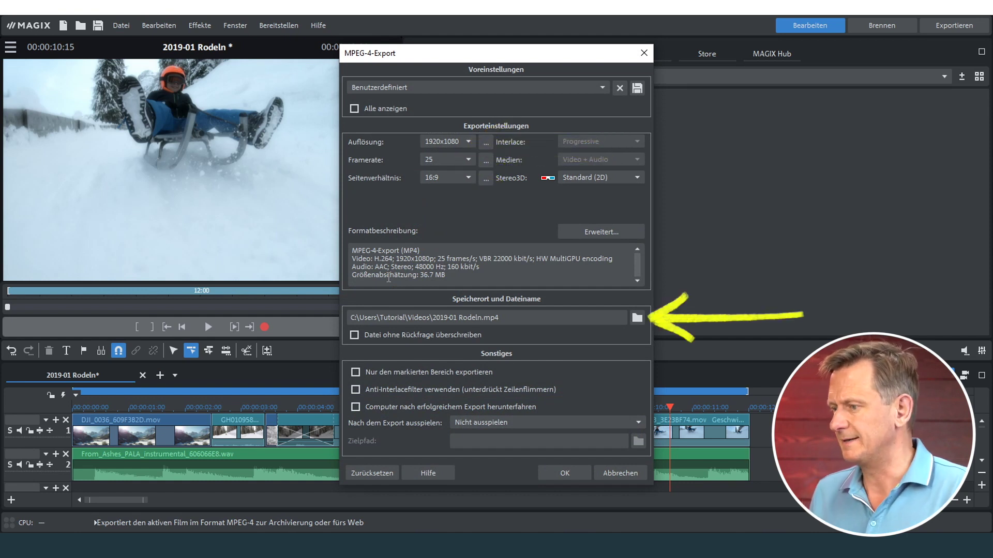
{"action": "left_click", "coordinate": [634, 321]}
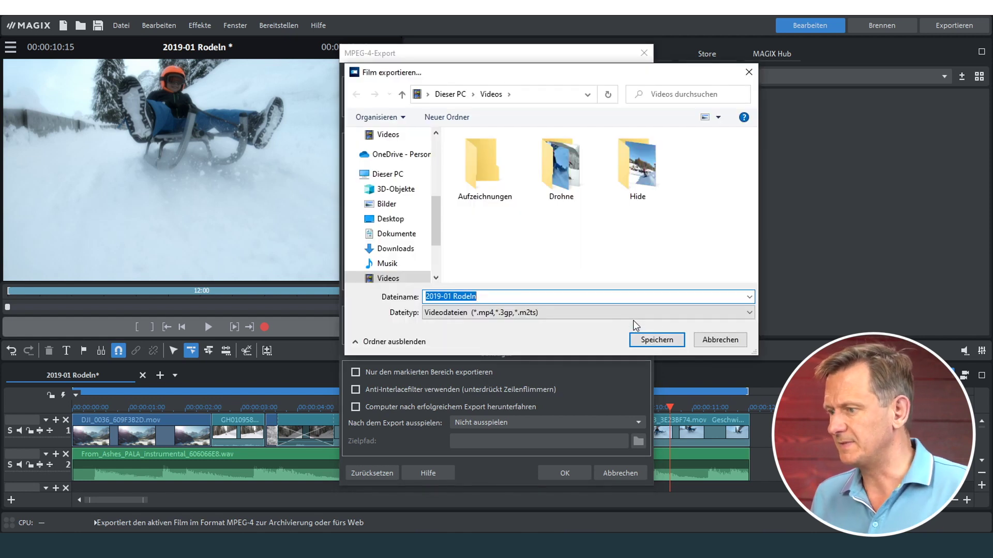
{"action": "left_click", "coordinate": [655, 340]}
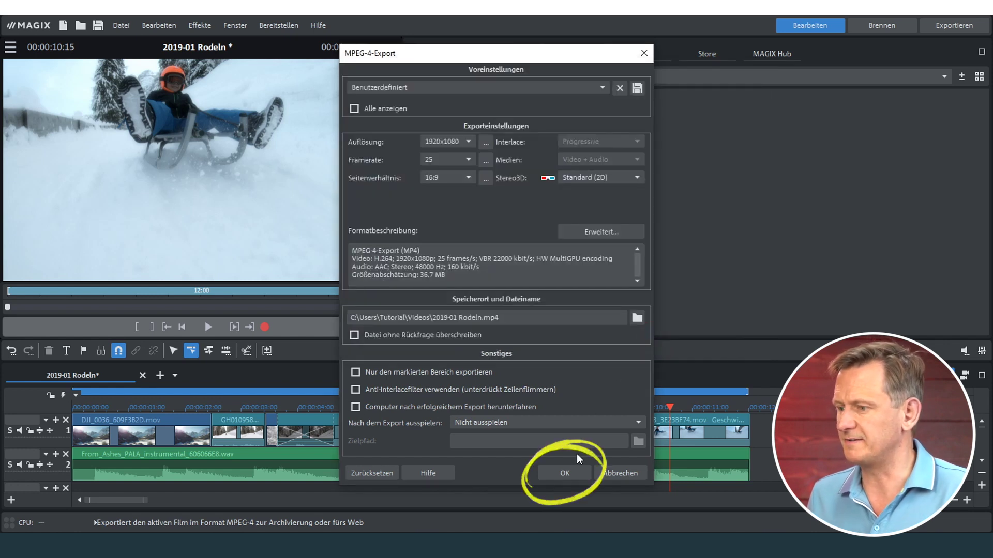
{"action": "left_click", "coordinate": [572, 471]}
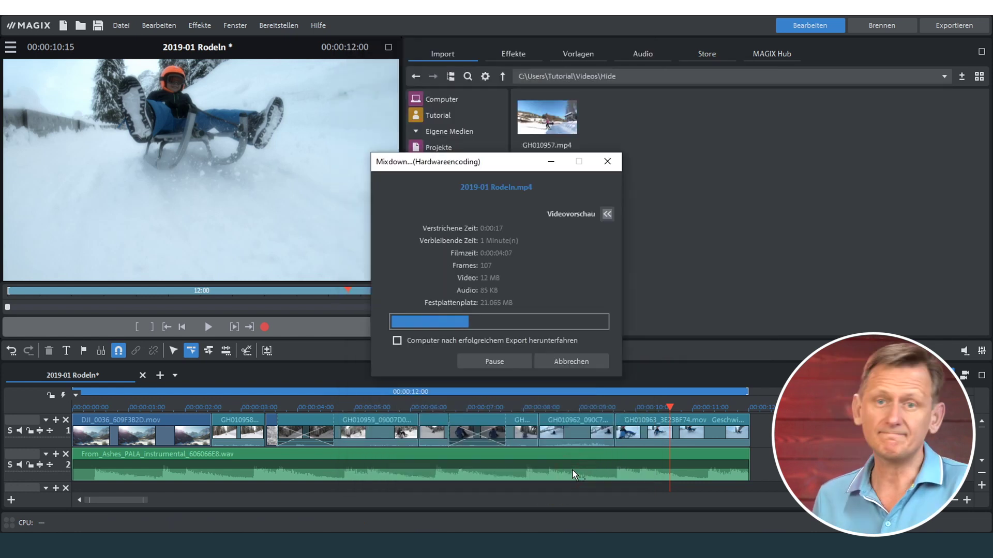